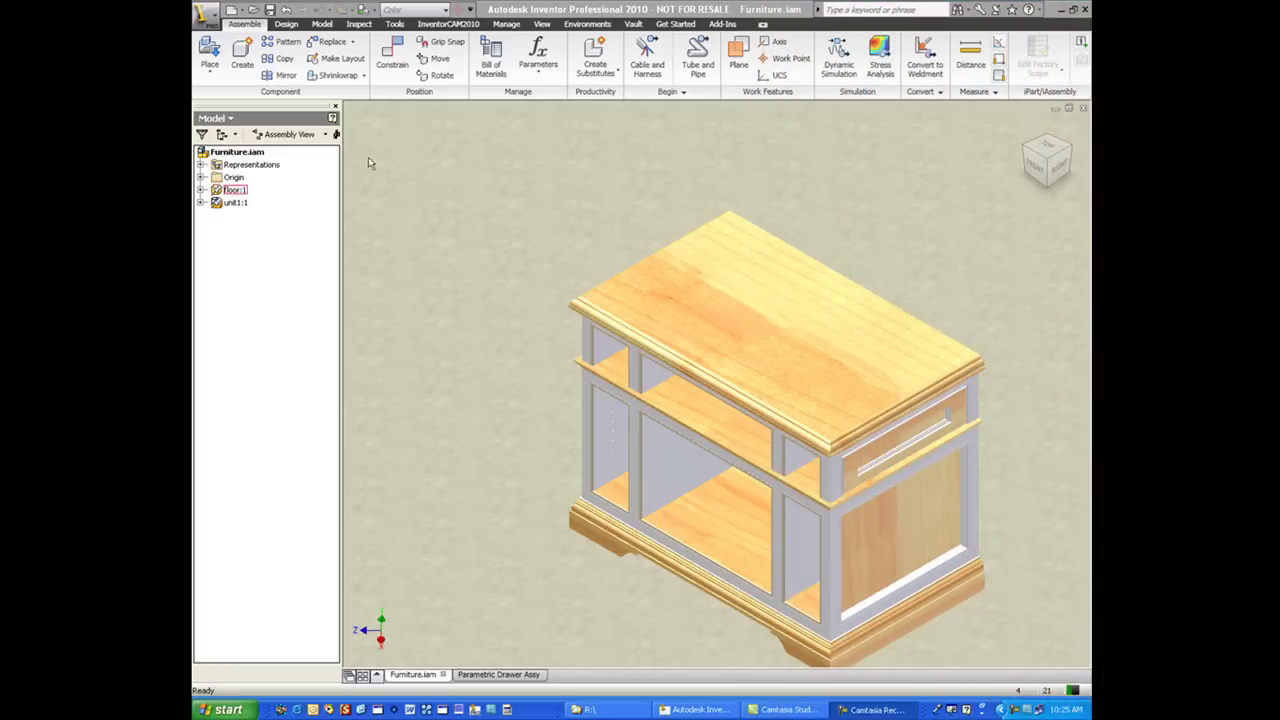
# Step: Measure the vertical edge of the cabinet's upper-left drawer opening and the upper edge of the neighbouring middle opening
pyautogui.click(359, 23)
pyautogui.click(327, 55)
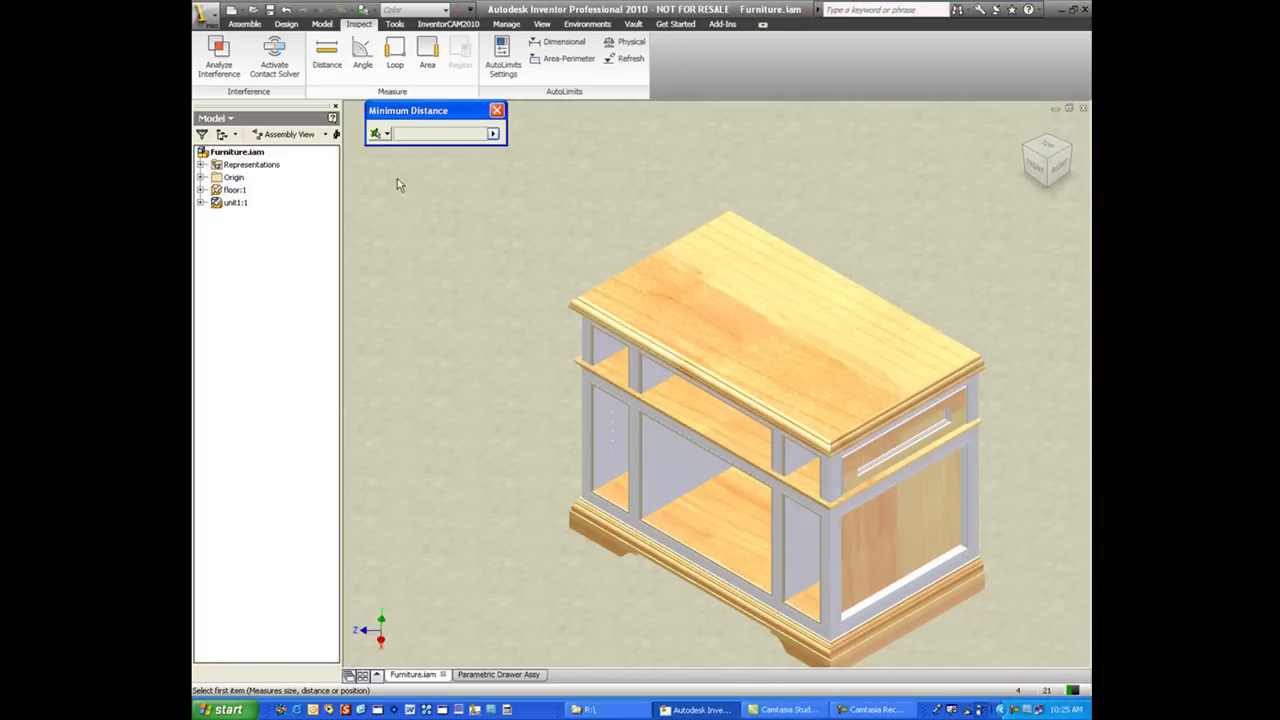
pyautogui.scroll(5, 611, 365)
pyautogui.click(659, 366)
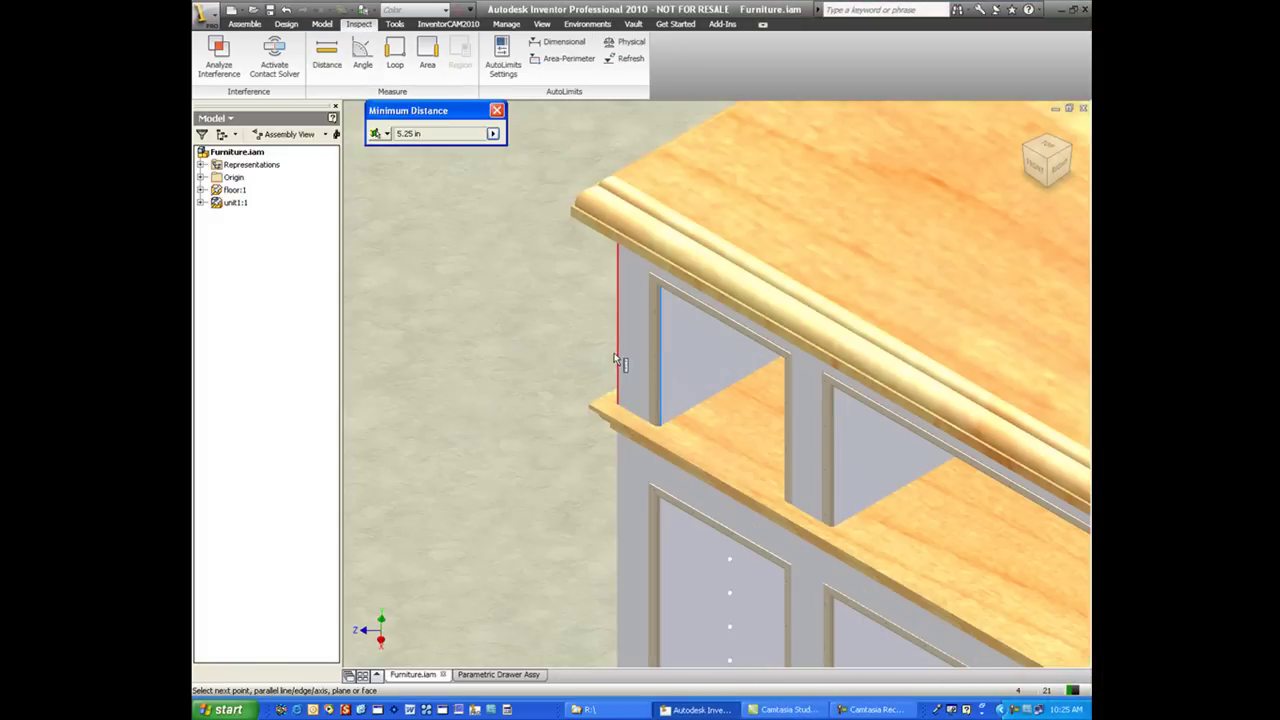
pyautogui.rightClick(511, 280)
pyautogui.click(585, 316)
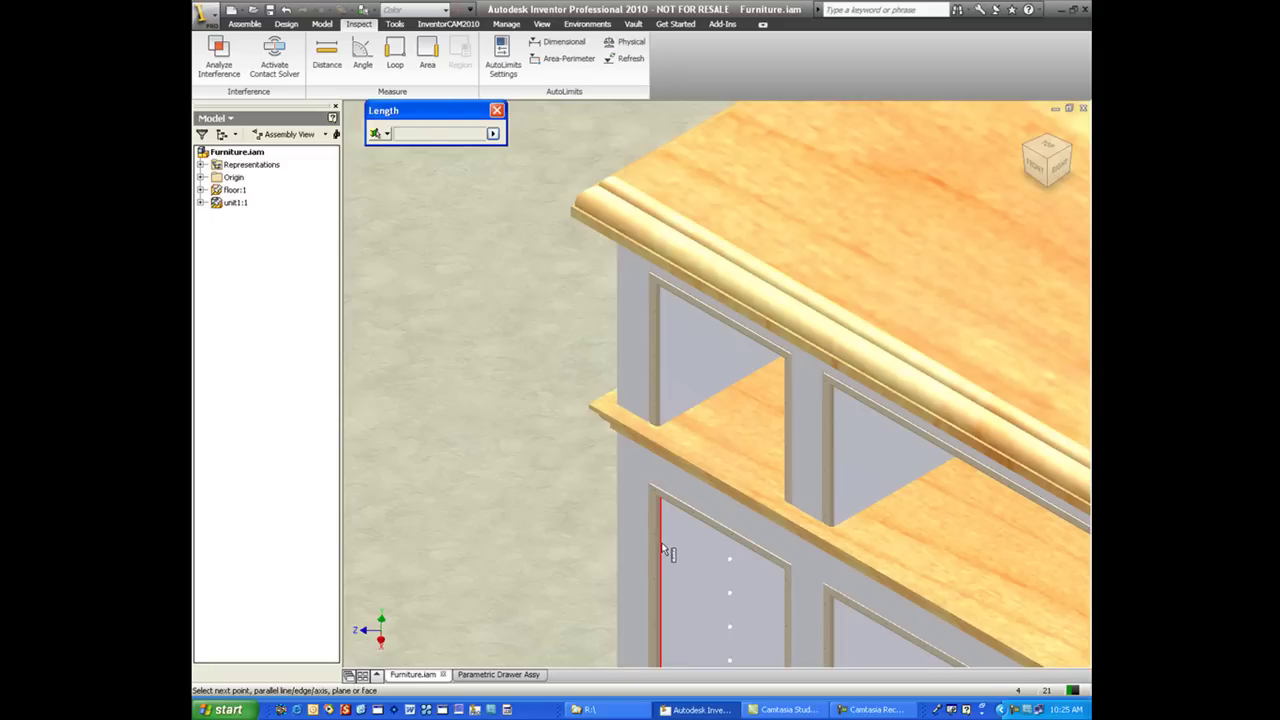
pyautogui.rightClick(497, 306)
pyautogui.click(520, 344)
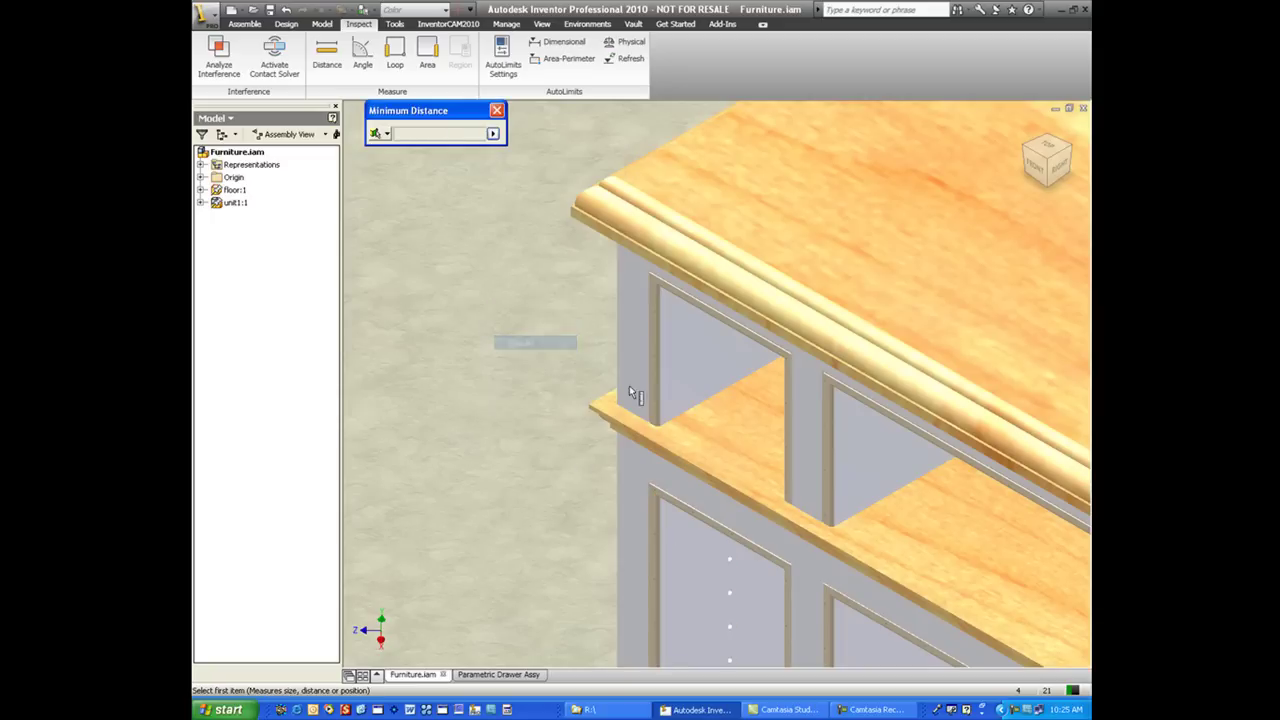
pyautogui.click(855, 405)
pyautogui.rightClick(508, 278)
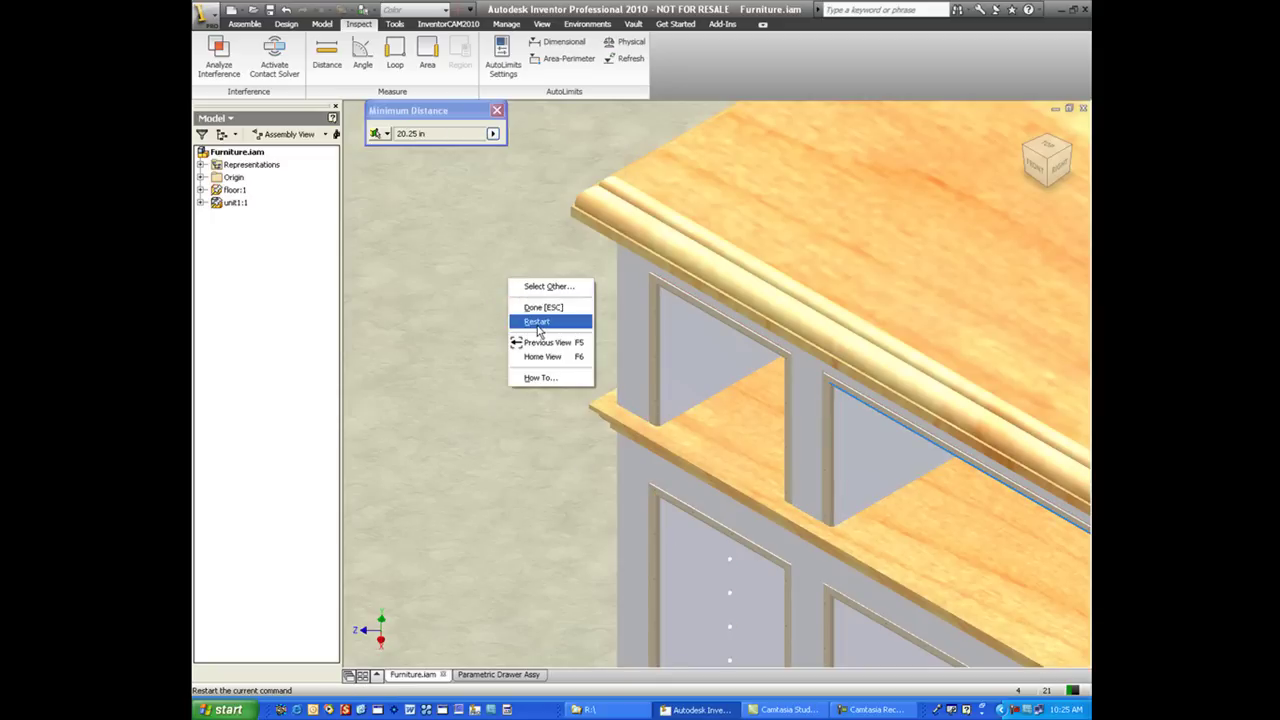
pyautogui.click(532, 305)
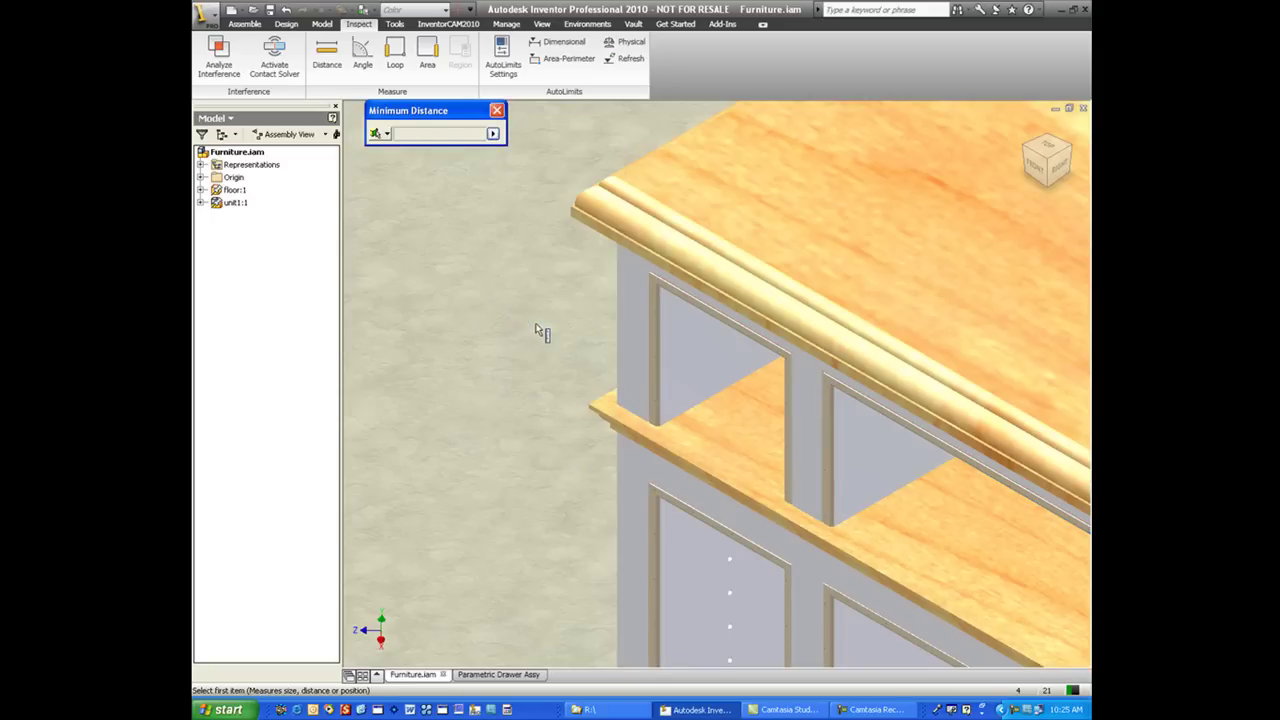
pyautogui.click(496, 110)
# Step: Place one instance of Parametric Drawer Assy.iam in the empty space beside the cabinet
pyautogui.scroll(3, 558, 300)
pyautogui.scroll(3, 557, 300)
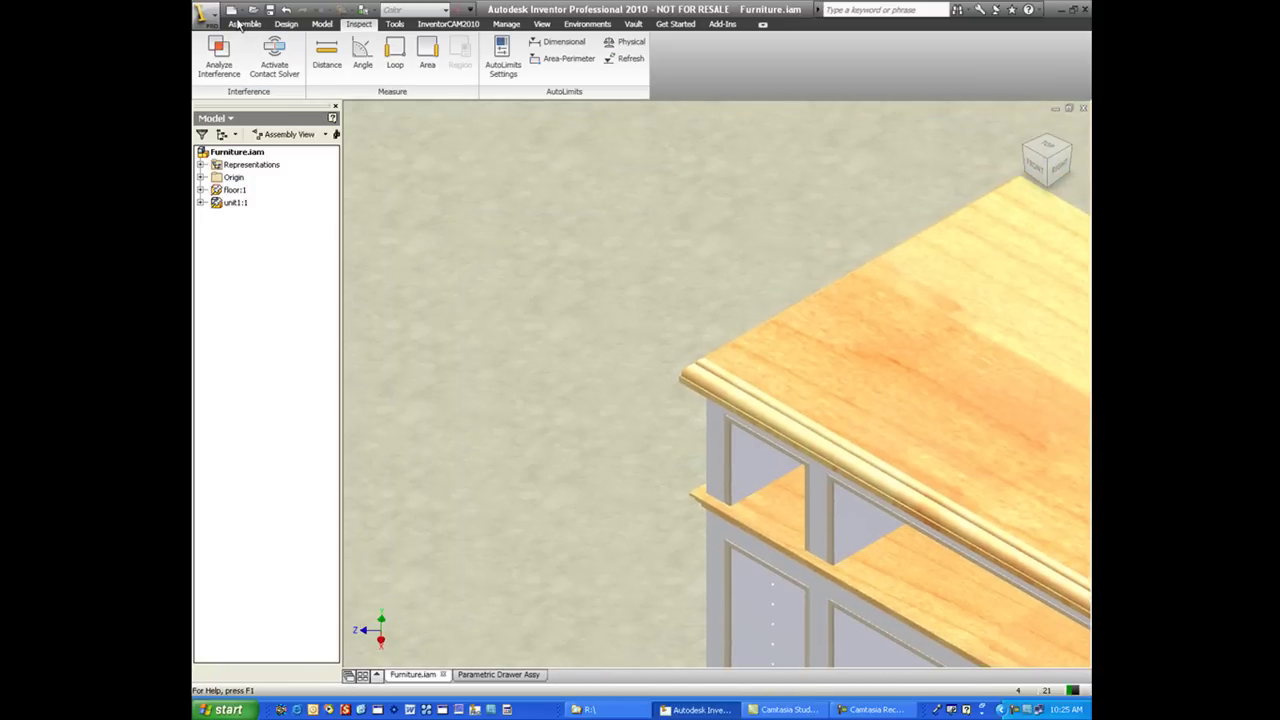
pyautogui.click(243, 24)
pyautogui.click(210, 66)
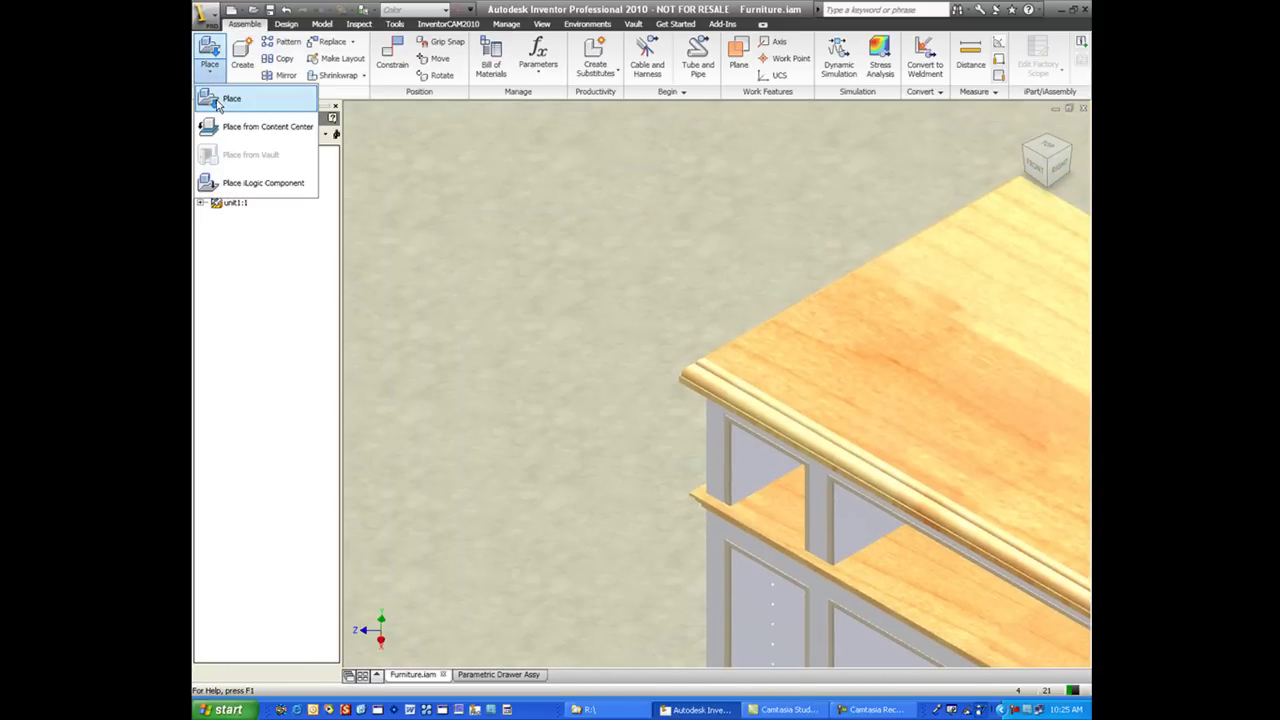
pyautogui.click(218, 100)
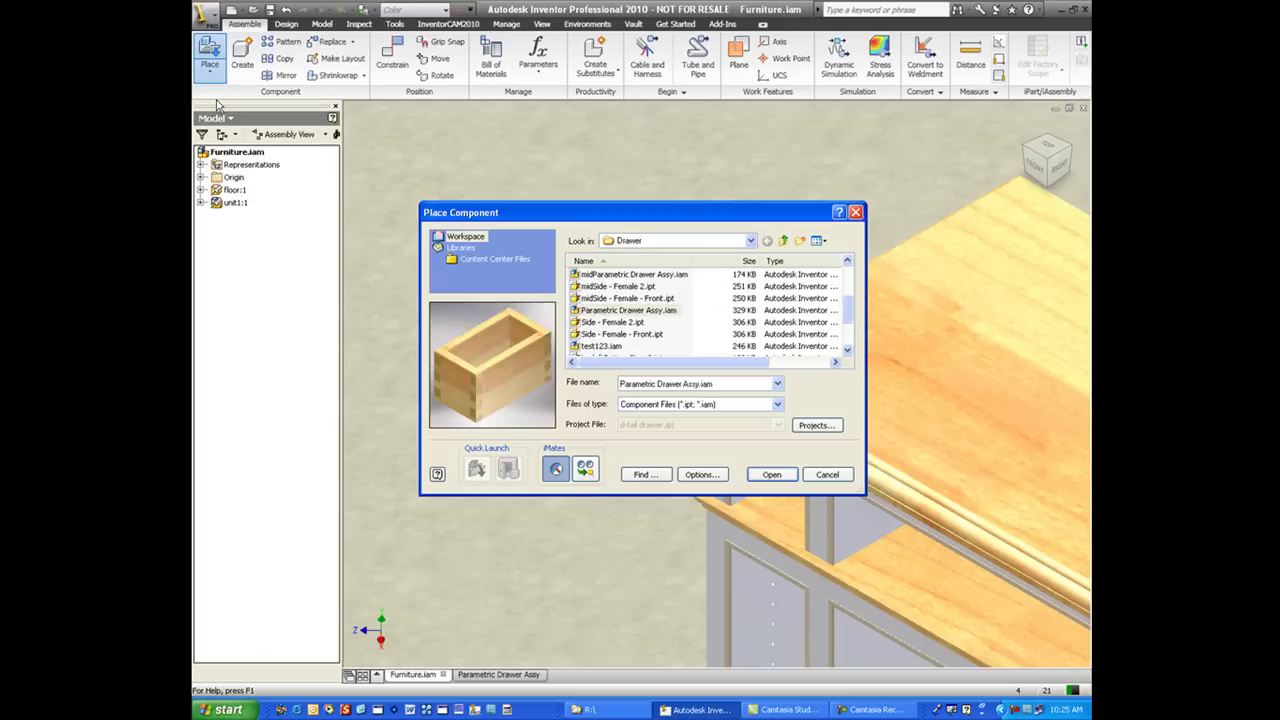
pyautogui.doubleClick(614, 314)
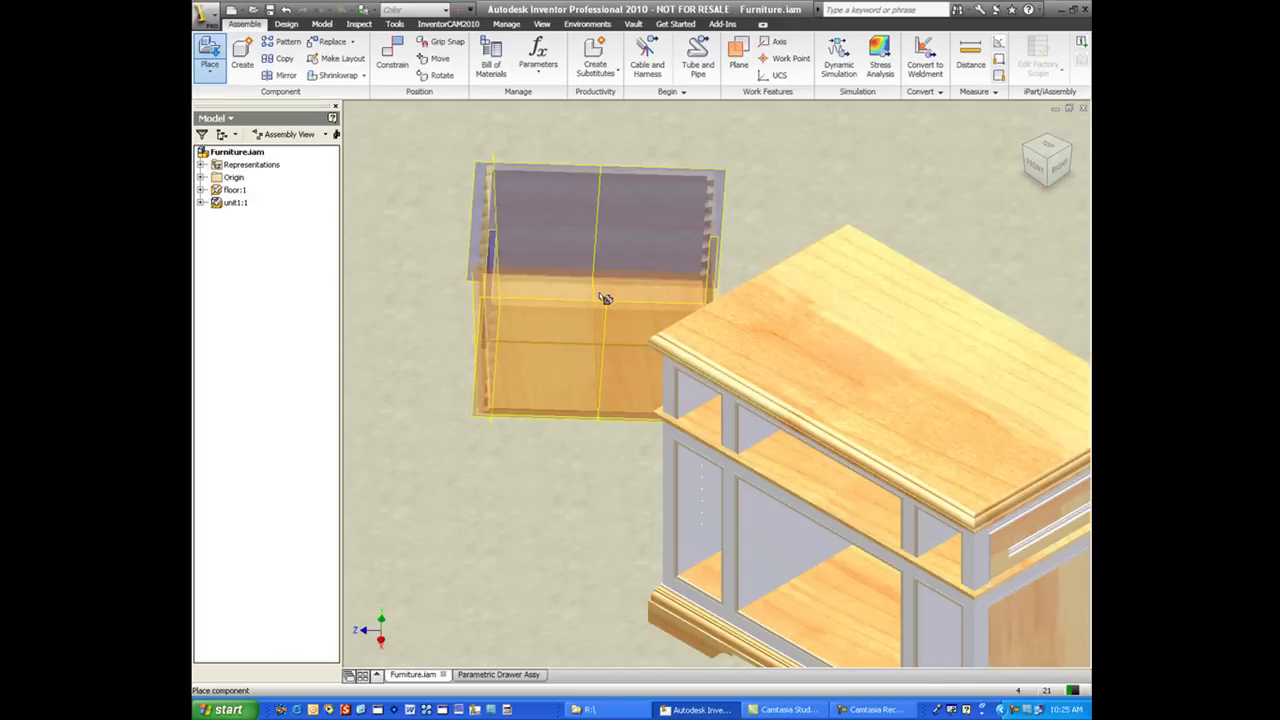
pyautogui.click(575, 290)
pyautogui.rightClick(531, 365)
pyautogui.click(548, 372)
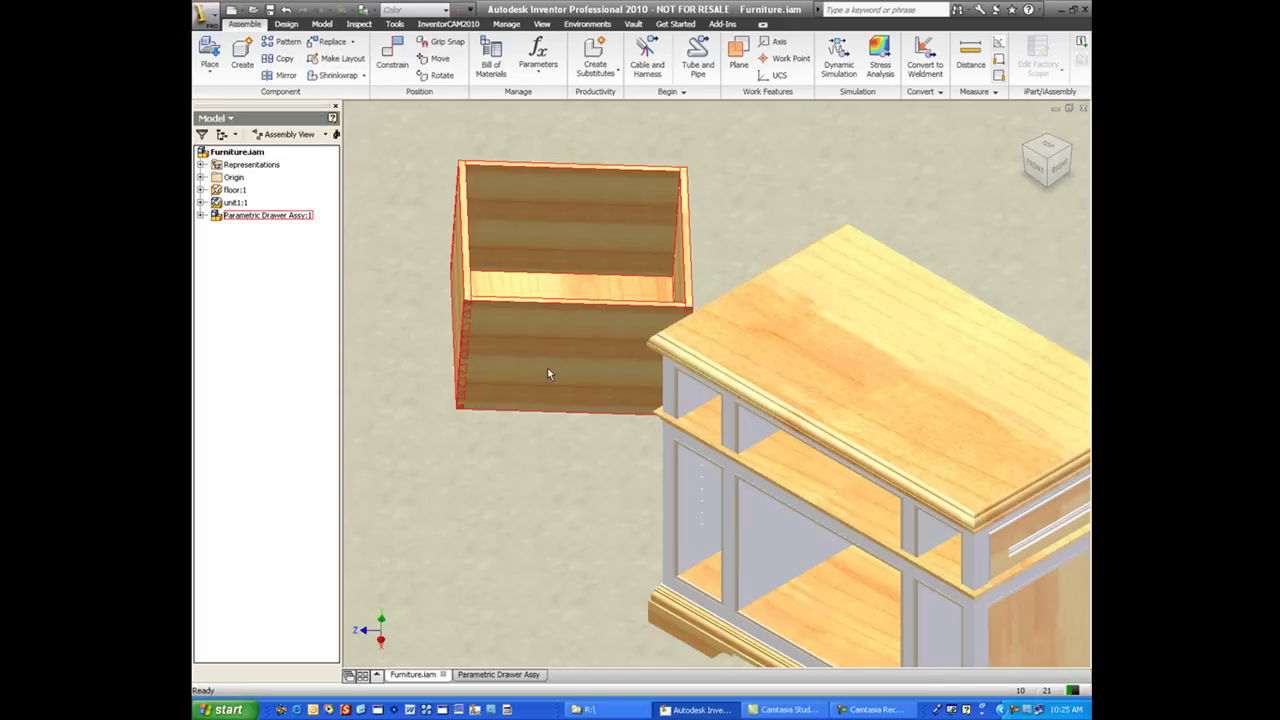
# Step: Rotate the placed drawer freely so one corner faces forward
pyautogui.moveTo(649, 357); pyautogui.dragTo(671, 355, button='middle')
pyautogui.click(441, 77)
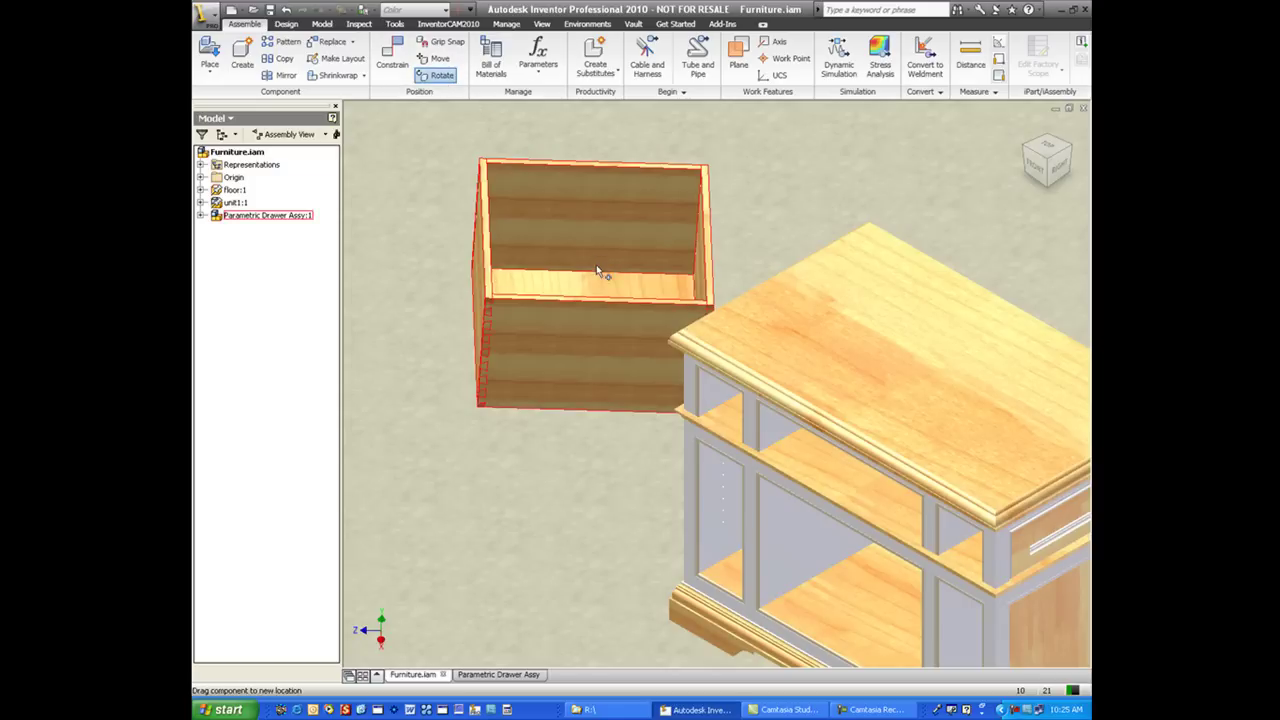
pyautogui.click(601, 271)
pyautogui.moveTo(601, 272); pyautogui.dragTo(630, 328)
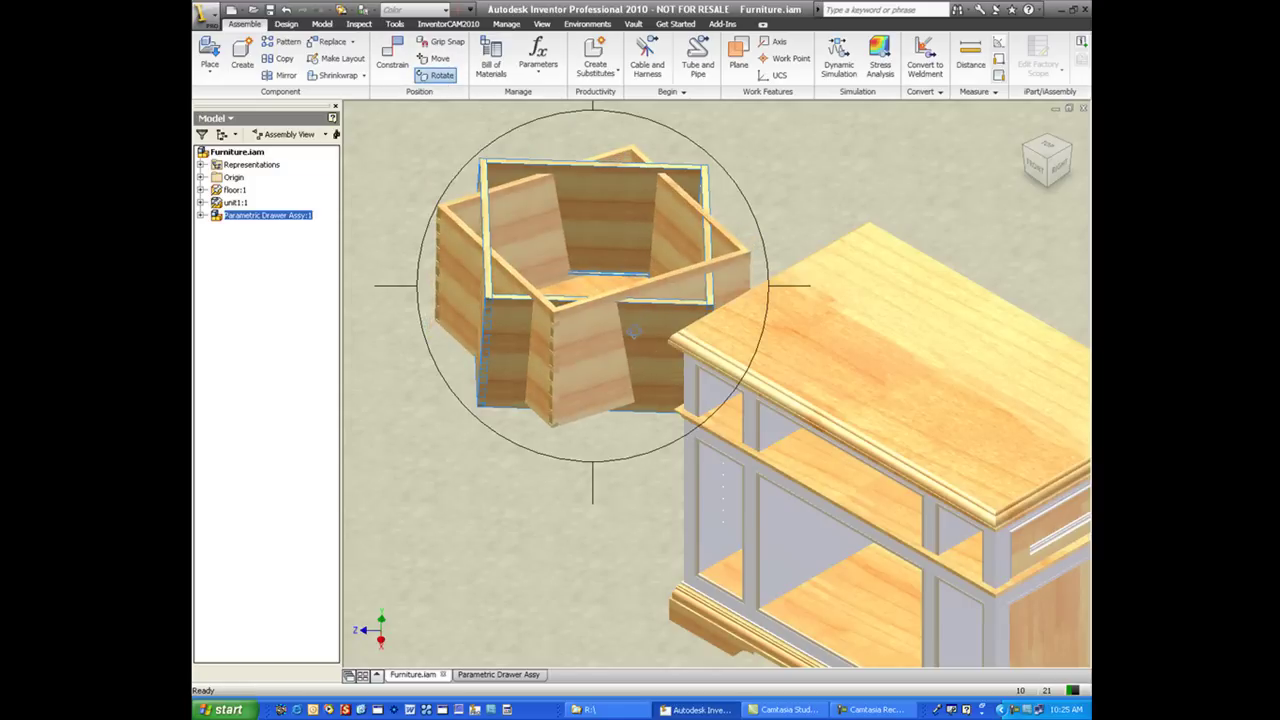
pyautogui.rightClick(630, 328)
pyautogui.click(643, 336)
# Step: Edit the drawer in place and use its iLogic form to set the box width to 5 and box height to 5
pyautogui.scroll(-4, 645, 336)
pyautogui.moveTo(654, 332); pyautogui.dragTo(803, 406, button='middle')
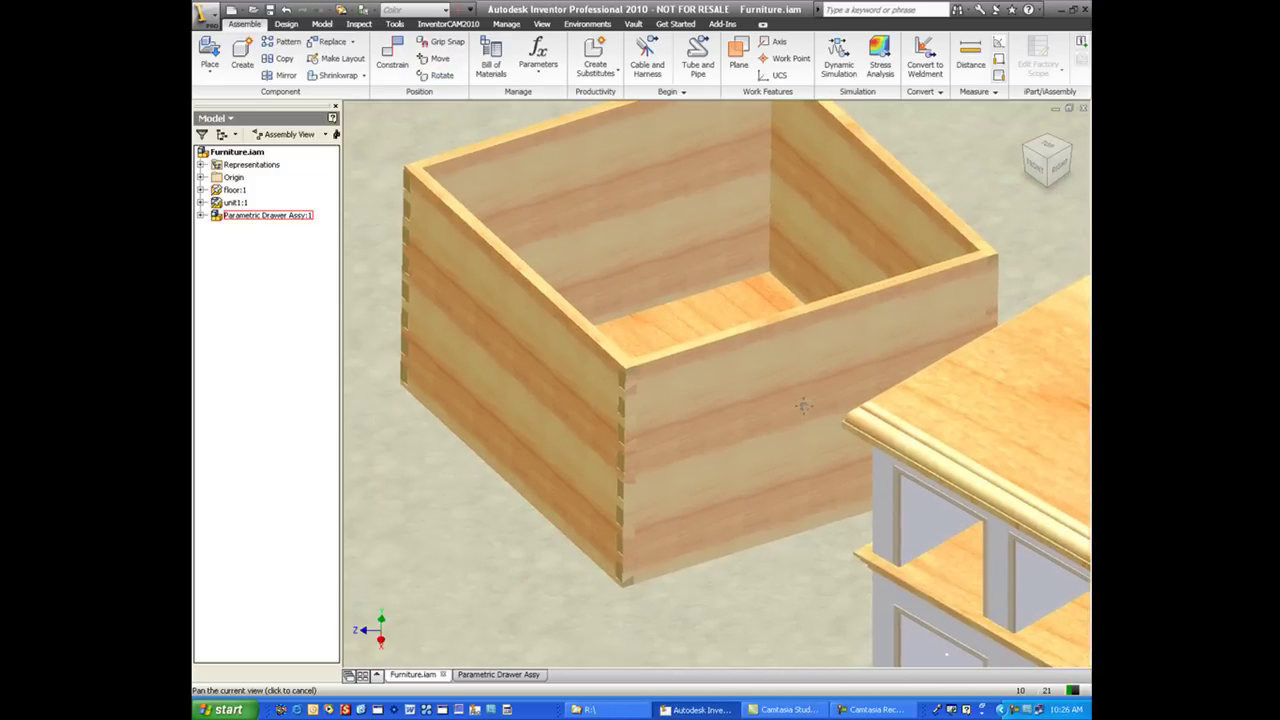
pyautogui.doubleClick(612, 383)
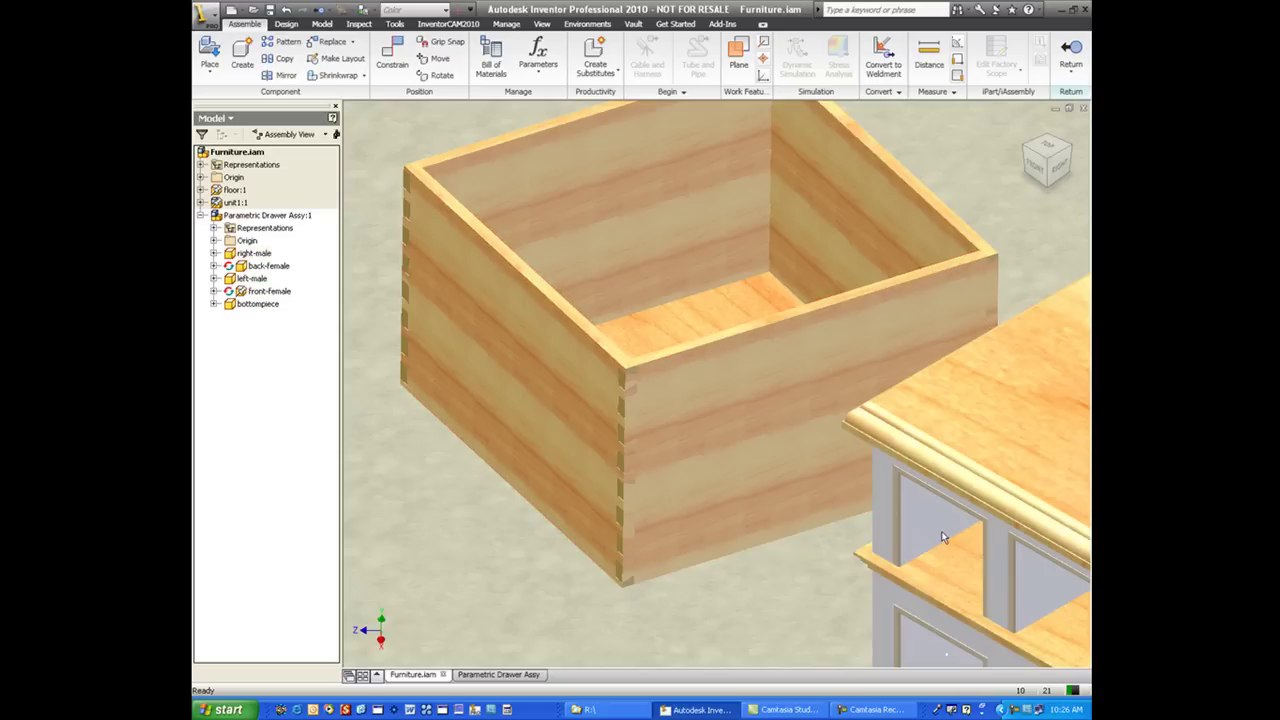
pyautogui.click(506, 23)
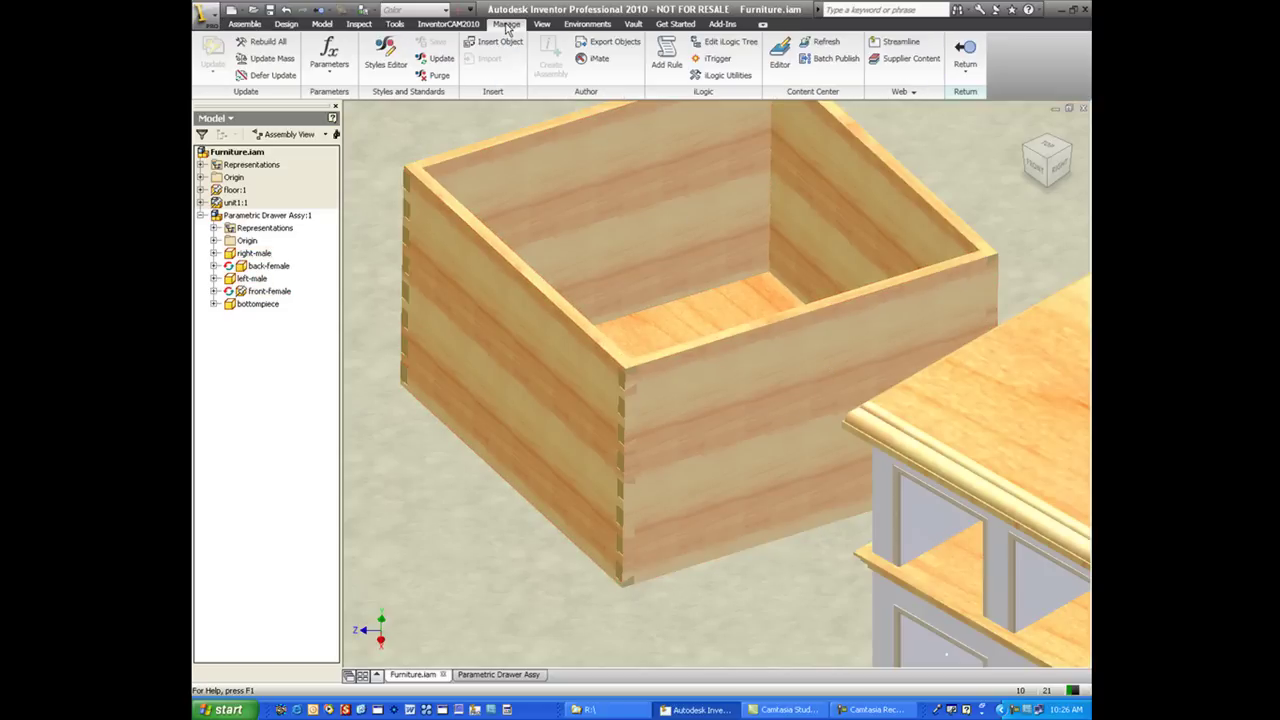
pyautogui.click(712, 58)
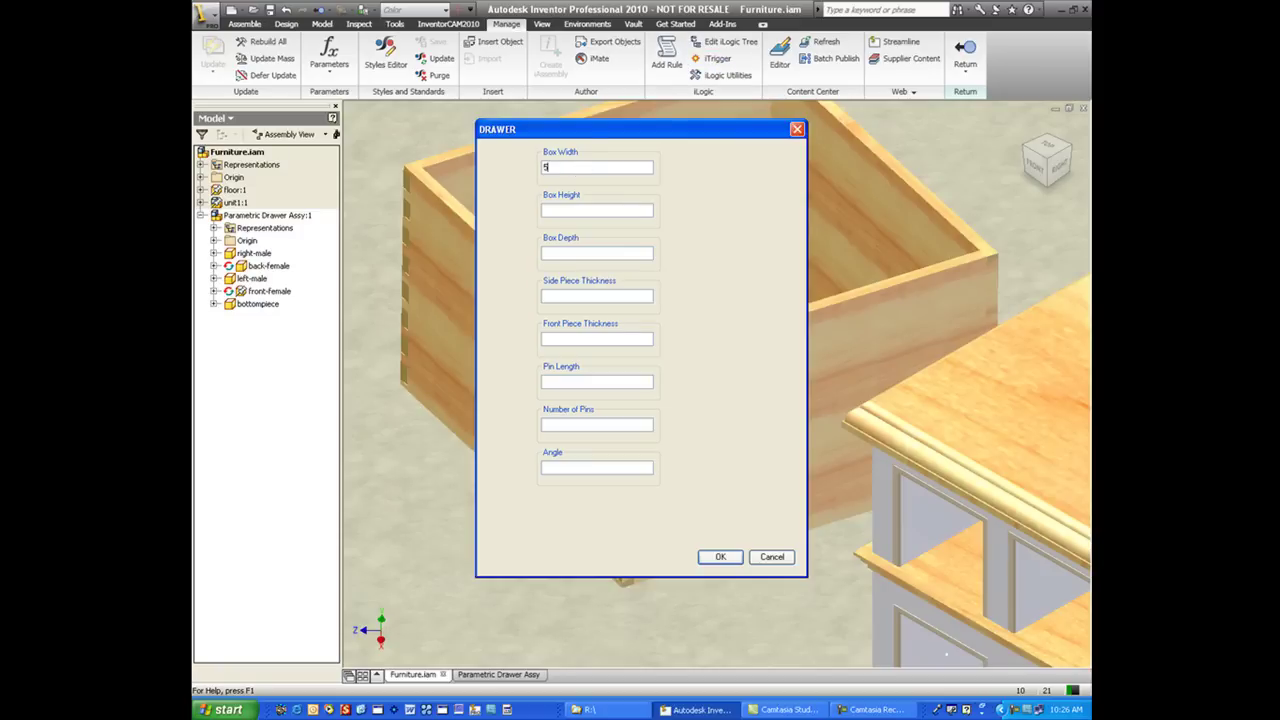
pyautogui.click(565, 210)
pyautogui.write('5')
pyautogui.click(709, 558)
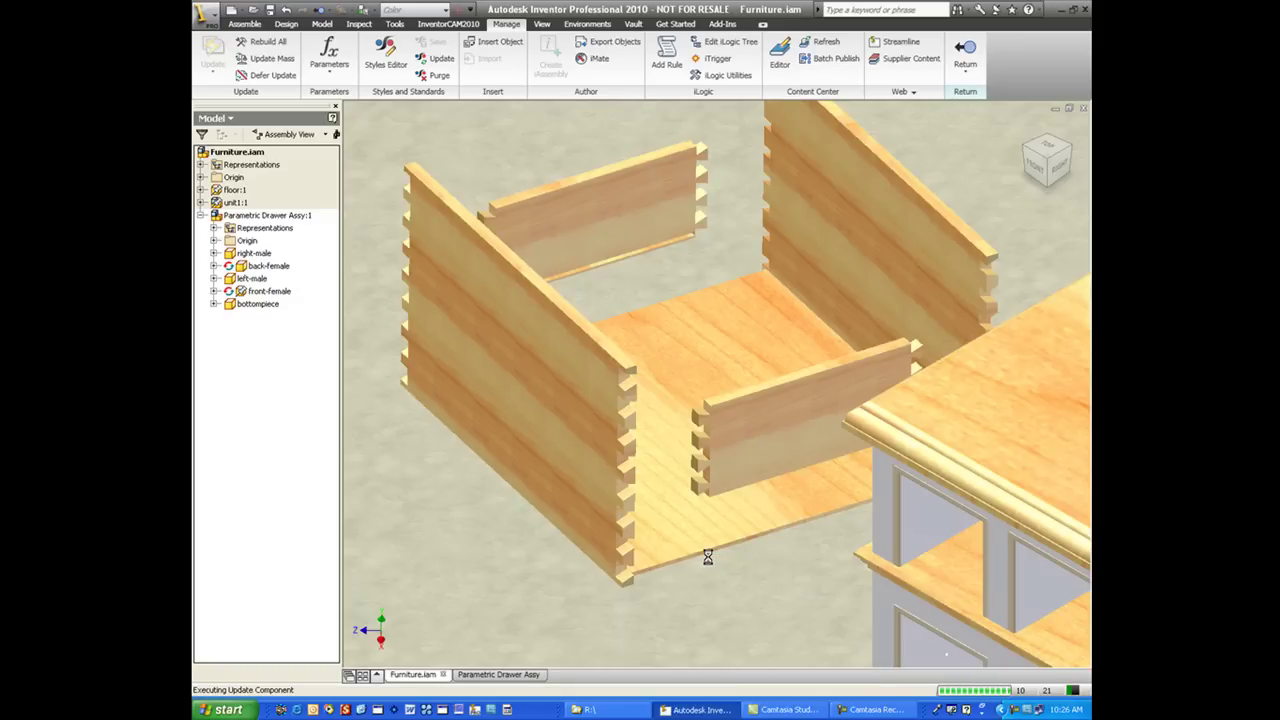
# Step: Trigger the drawer's iLogic form again and set the number of pins to 3
pyautogui.scroll(3, 521, 384)
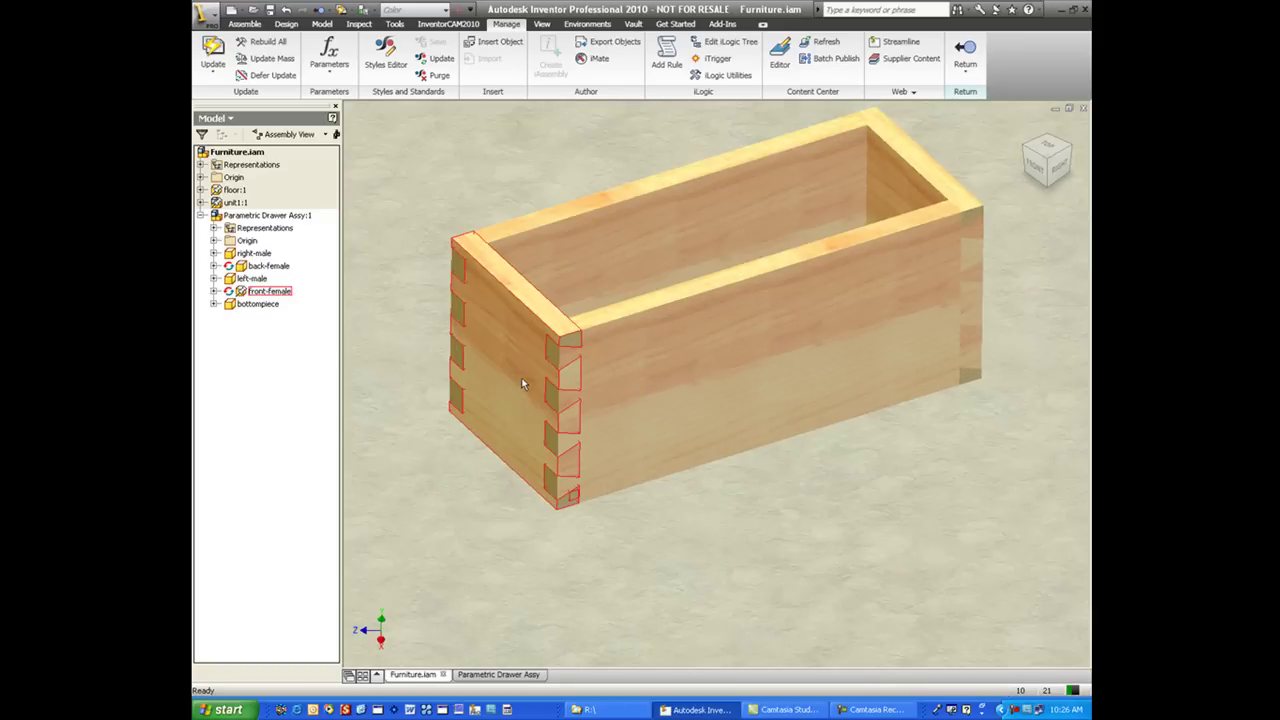
pyautogui.moveTo(521, 384); pyautogui.dragTo(557, 461, button='middle')
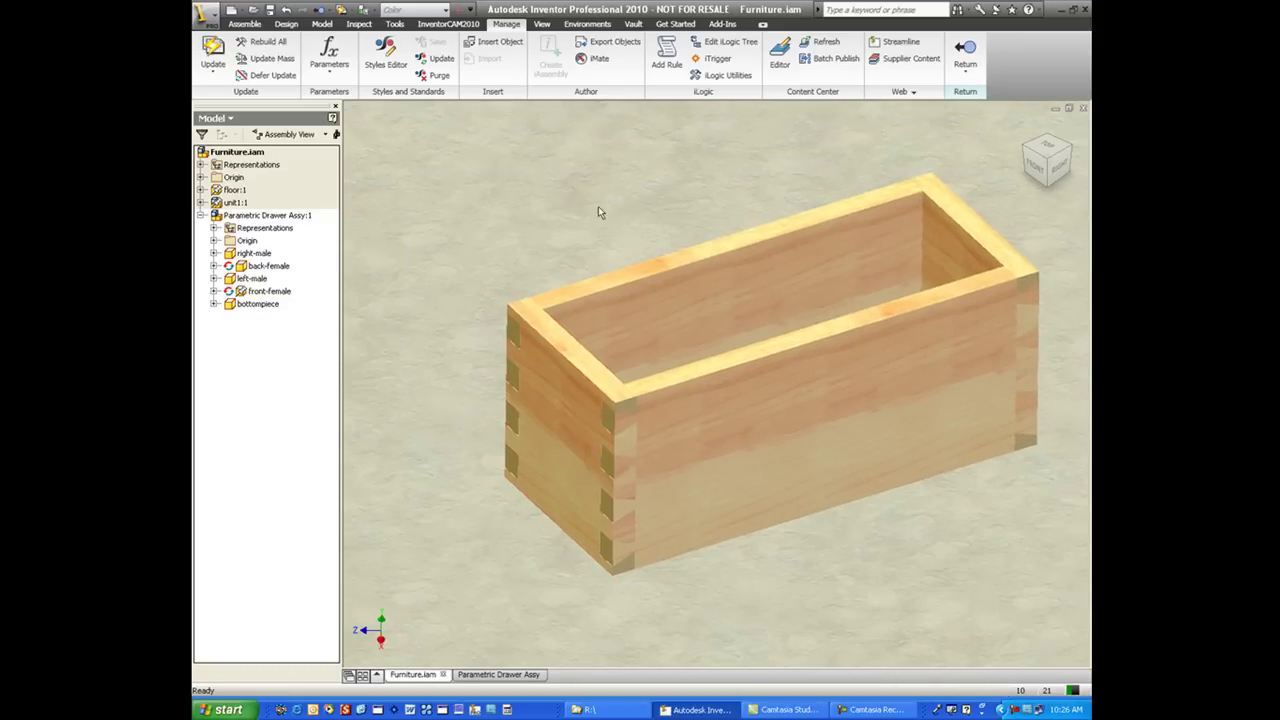
pyautogui.click(710, 60)
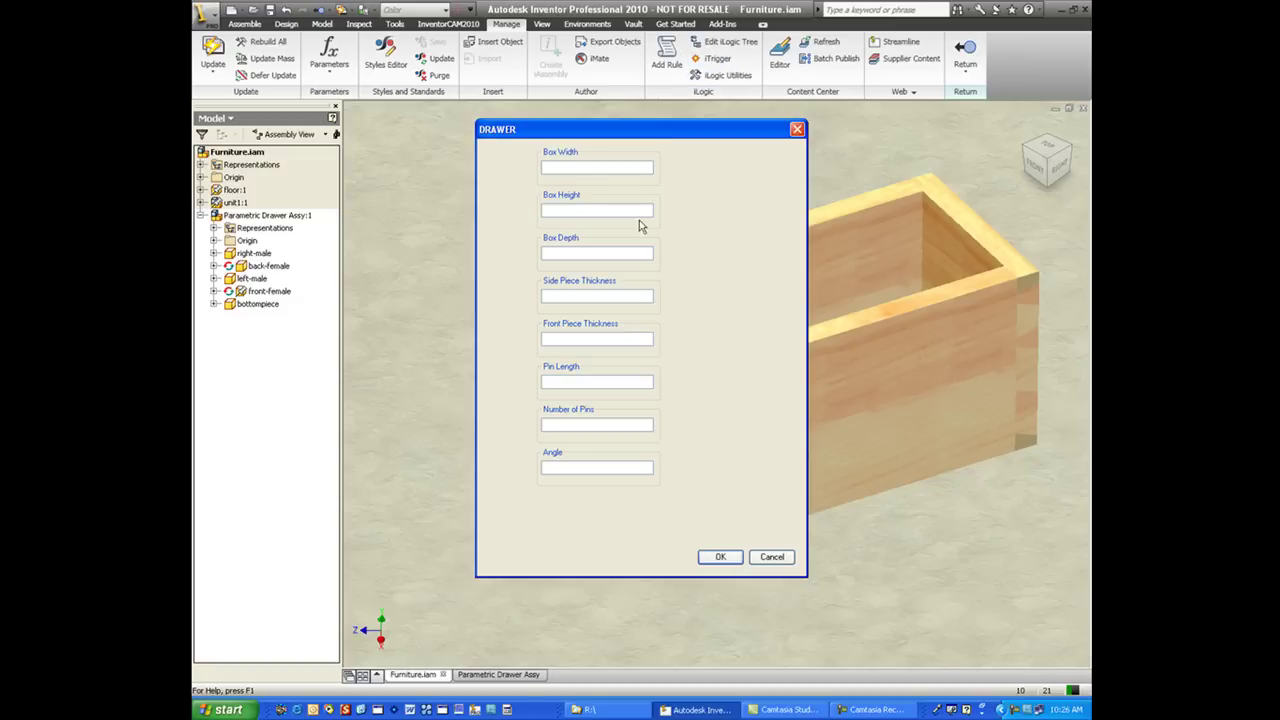
pyautogui.click(576, 426)
pyautogui.write('3')
pyautogui.click(720, 557)
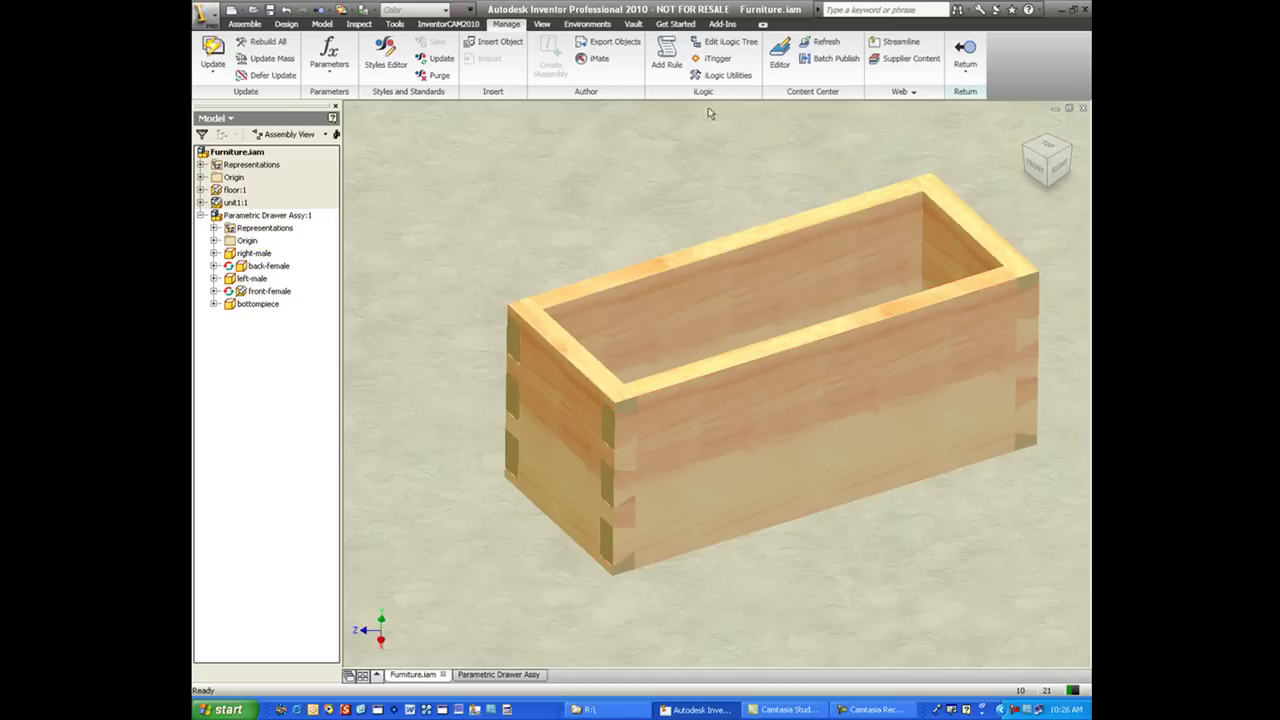
# Step: Change the drawer's front piece thickness through the iLogic form and return to the top-level assembly
pyautogui.click(713, 58)
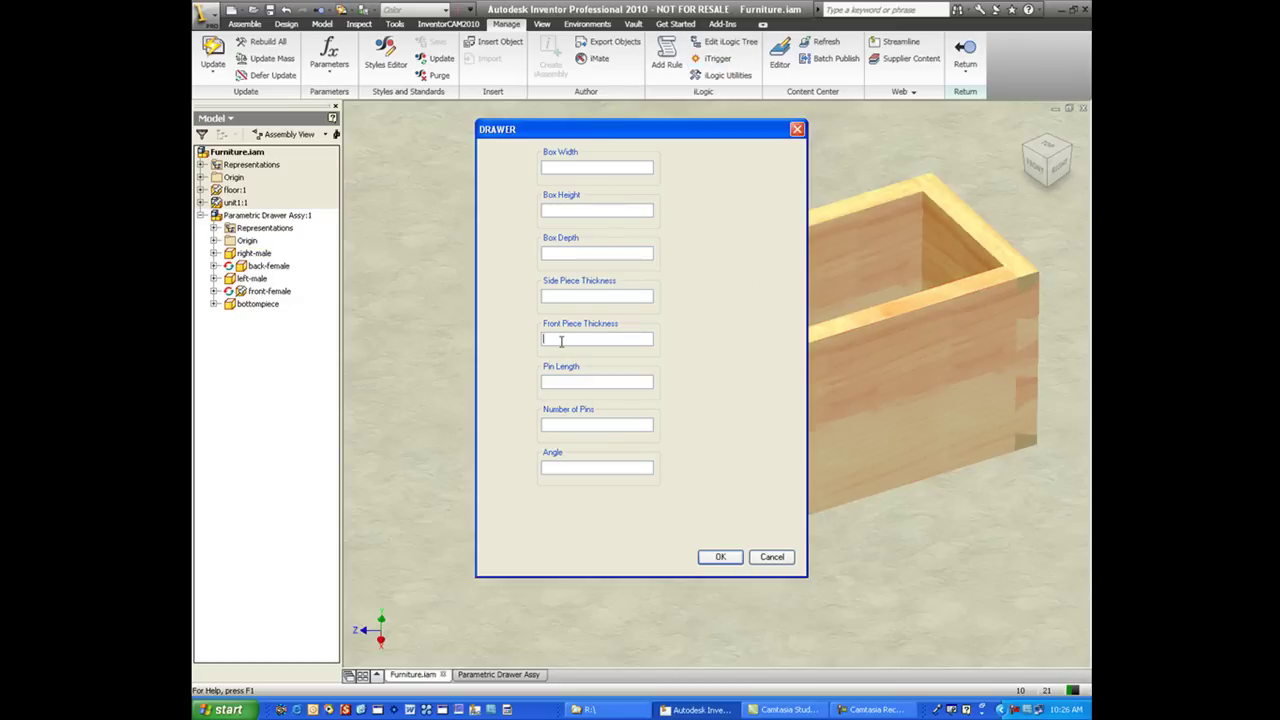
pyautogui.click(719, 557)
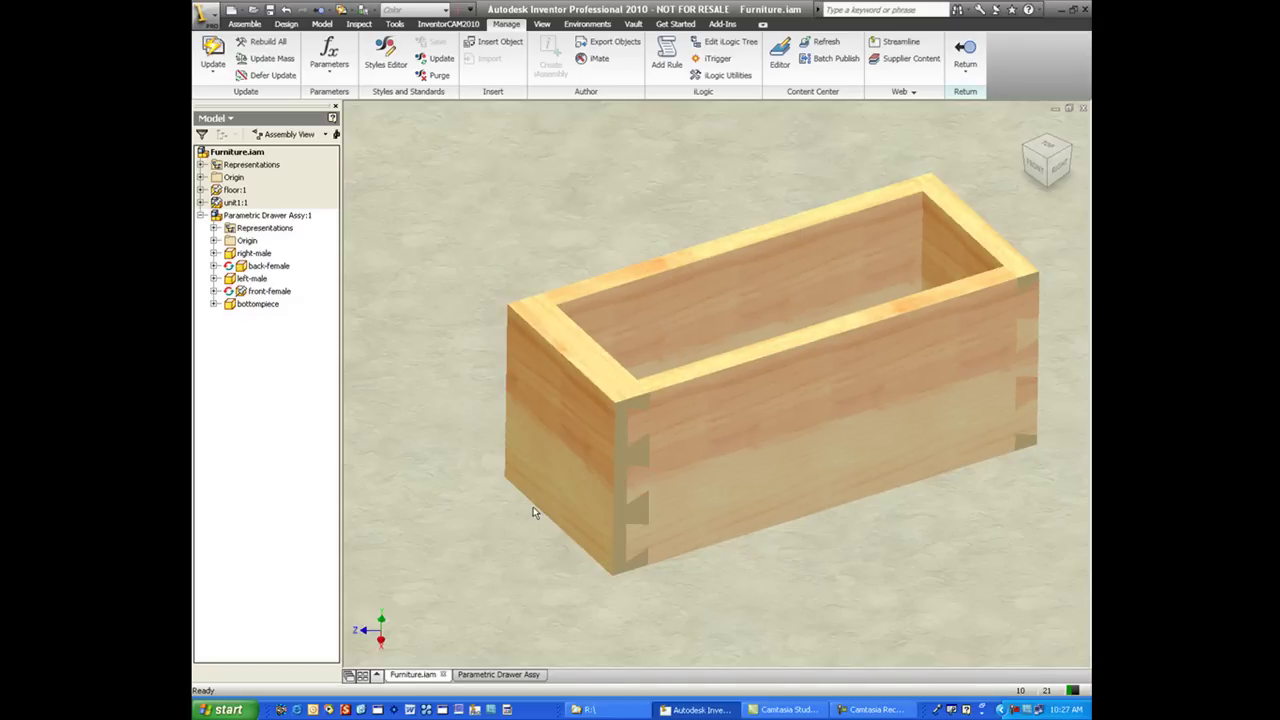
pyautogui.click(965, 54)
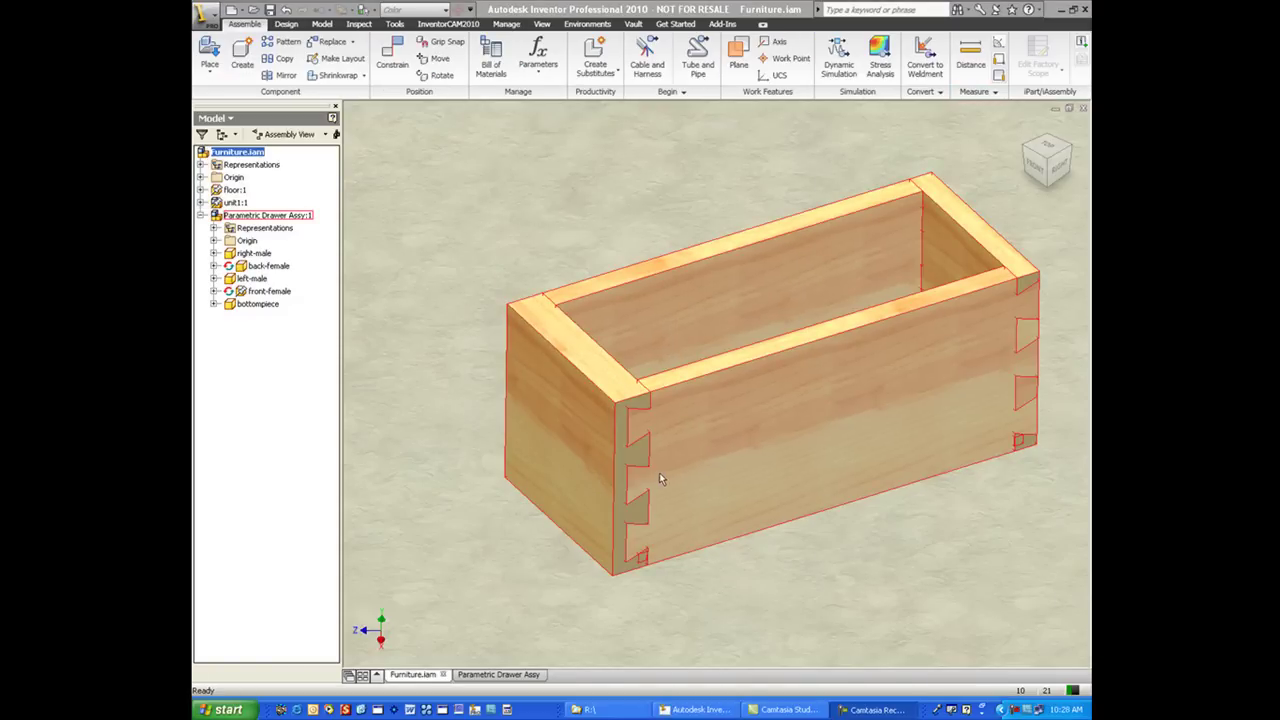
# Step: Copy the drawer with its parts as new files, enter Top Small as the prefix, and insert the copy below the original
pyautogui.click(543, 468)
pyautogui.scroll(6, 543, 468)
pyautogui.moveTo(577, 459); pyautogui.dragTo(651, 306, button='middle')
pyautogui.click(235, 190)
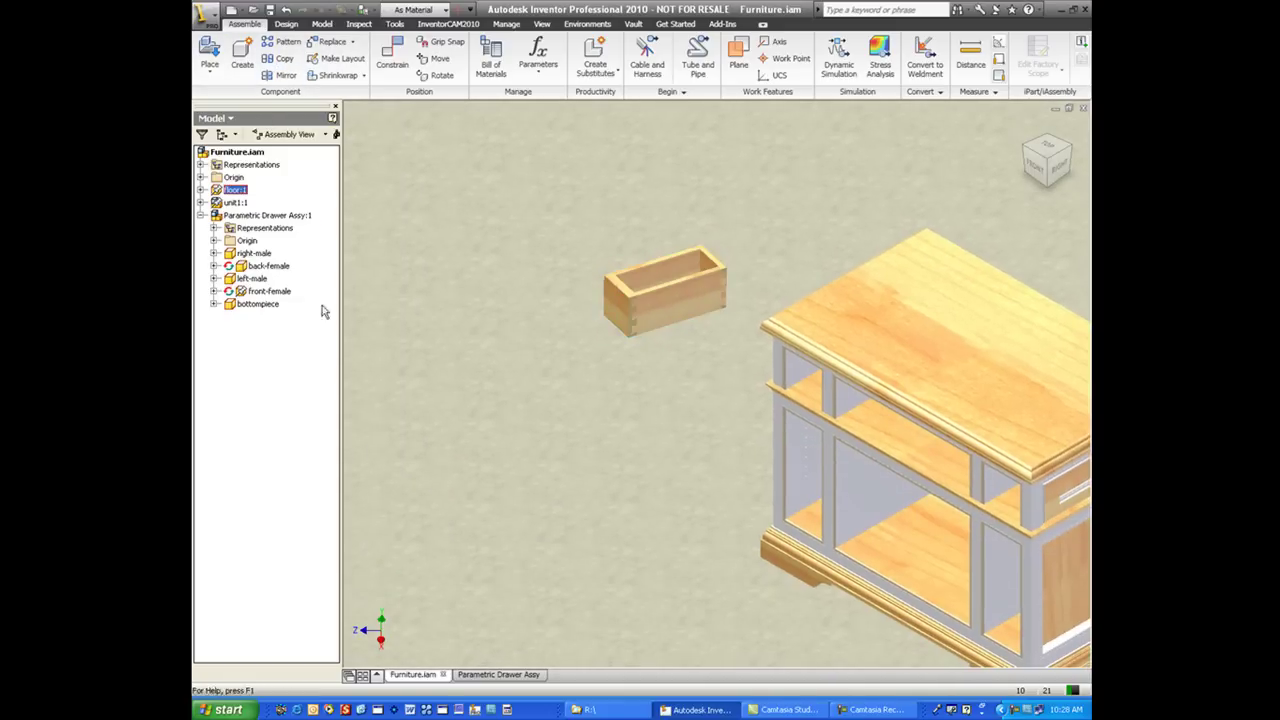
pyautogui.click(284, 58)
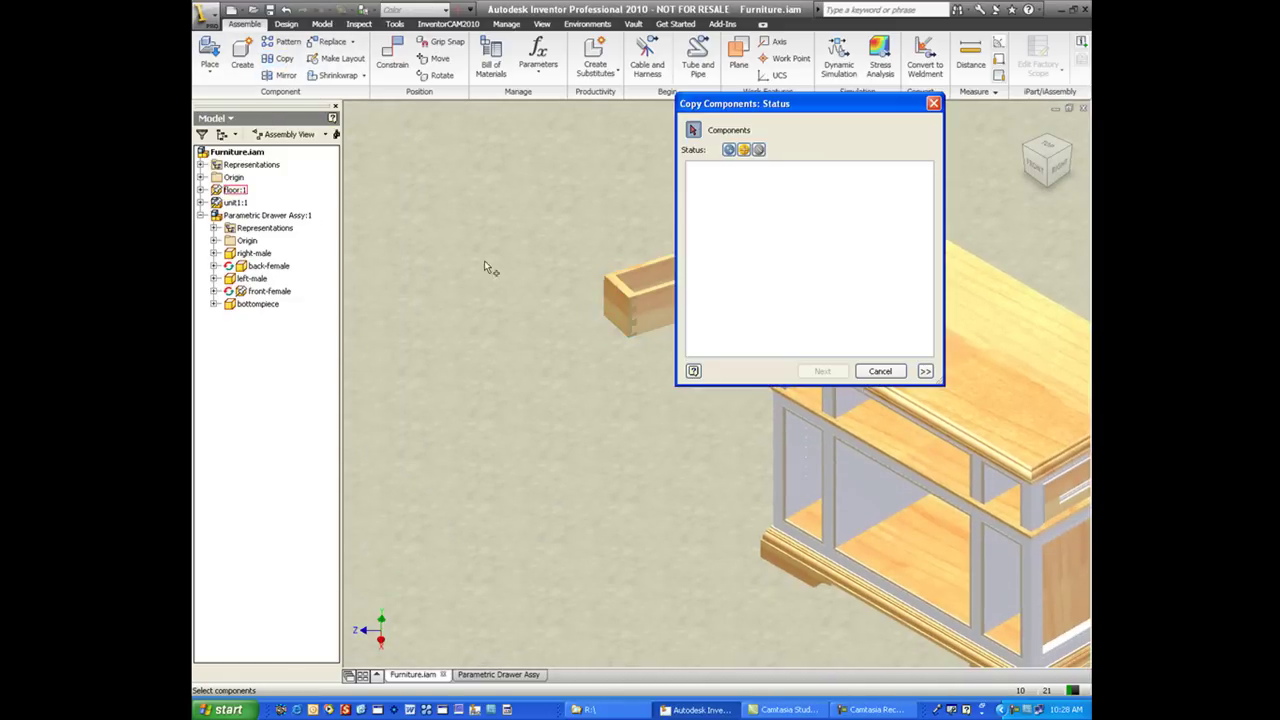
pyautogui.click(617, 303)
pyautogui.click(822, 371)
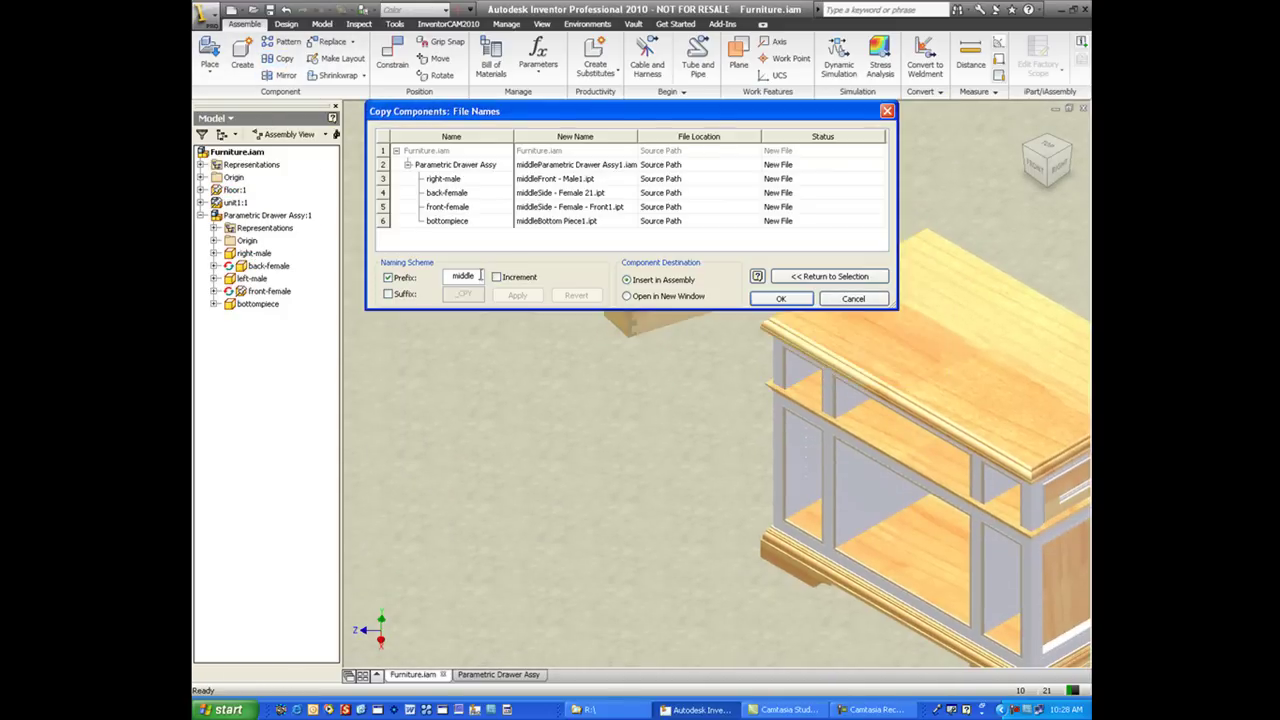
pyautogui.moveTo(481, 276); pyautogui.dragTo(348, 281)
pyautogui.write('Top Small')
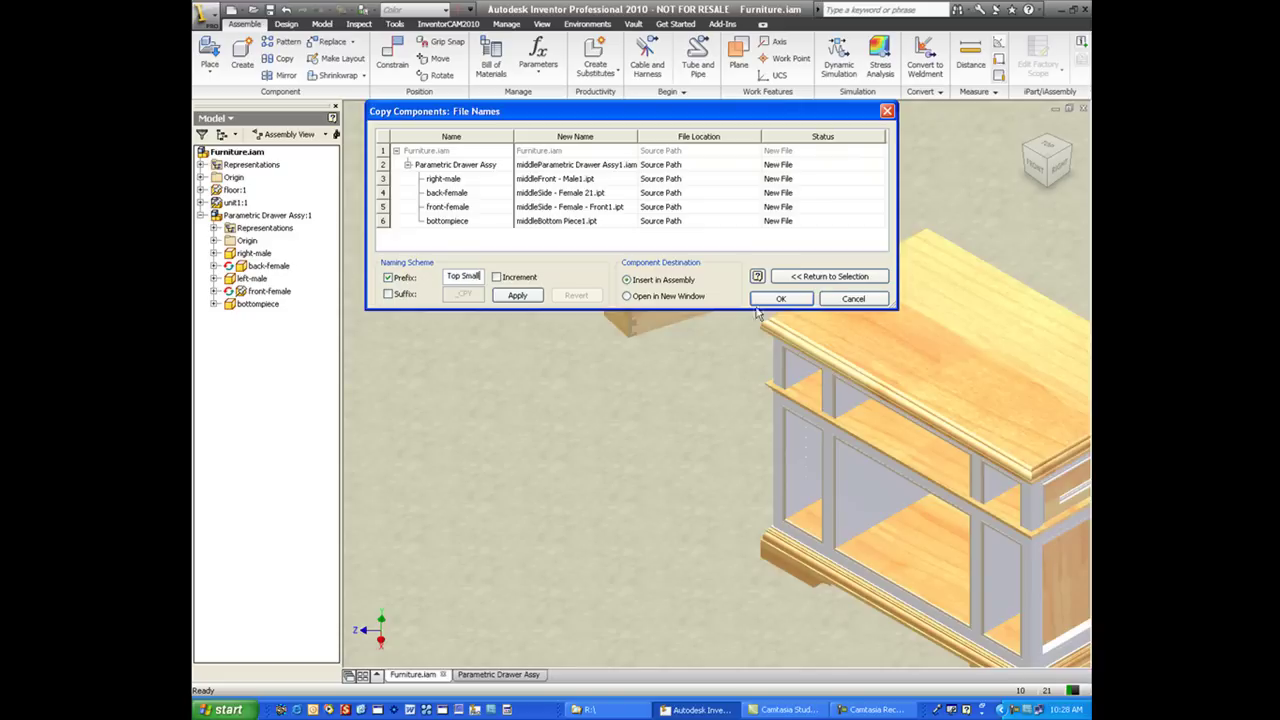
pyautogui.click(766, 300)
pyautogui.click(691, 378)
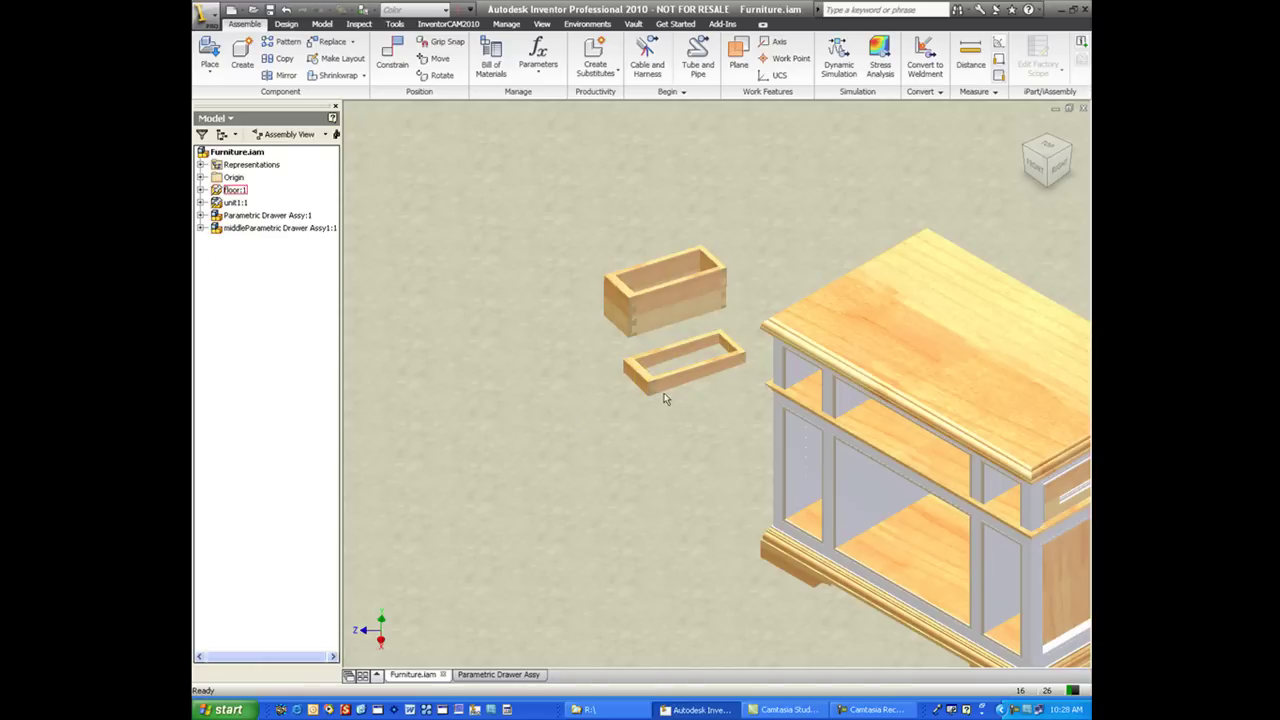
# Step: Move the copied drawer clear of the original and rotate it so its underside faces forward
pyautogui.moveTo(673, 378); pyautogui.dragTo(538, 240)
pyautogui.moveTo(696, 332); pyautogui.dragTo(681, 311)
pyautogui.scroll(-3, 704, 322)
pyautogui.moveTo(704, 322); pyautogui.dragTo(556, 293, button='middle')
pyautogui.click(438, 77)
pyautogui.moveTo(569, 257); pyautogui.dragTo(567, 176)
pyautogui.rightClick(568, 179)
pyautogui.click(593, 188)
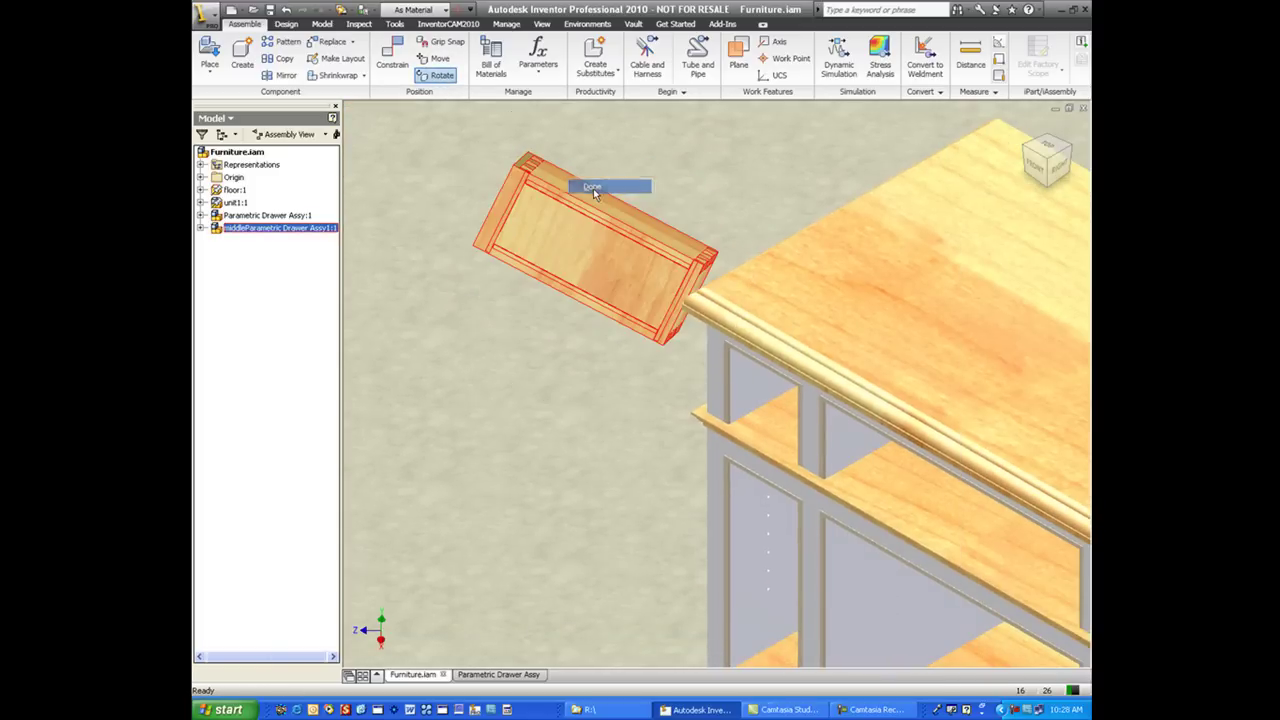
# Step: Mate the bottom face of the copied drawer's side piece to the upper-left opening's shelf with a 0.12 in offset
pyautogui.press('c')
pyautogui.scroll(3, 652, 245)
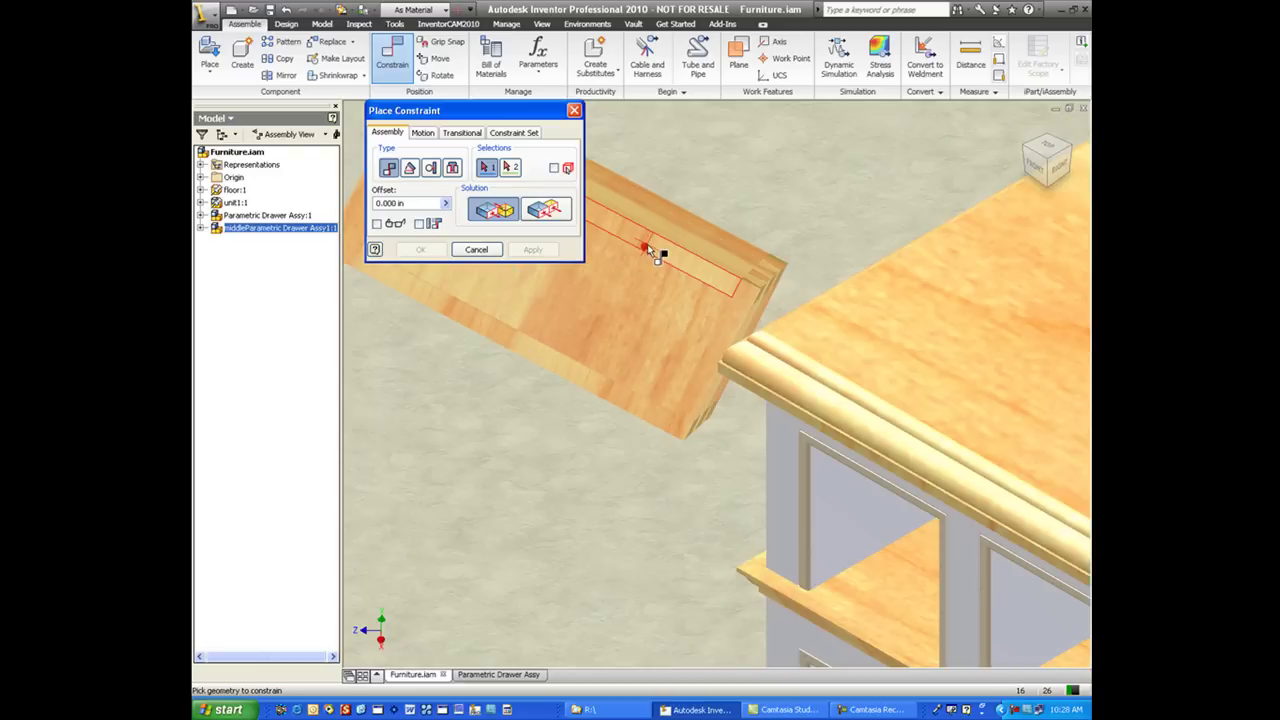
pyautogui.click(652, 250)
pyautogui.click(873, 600)
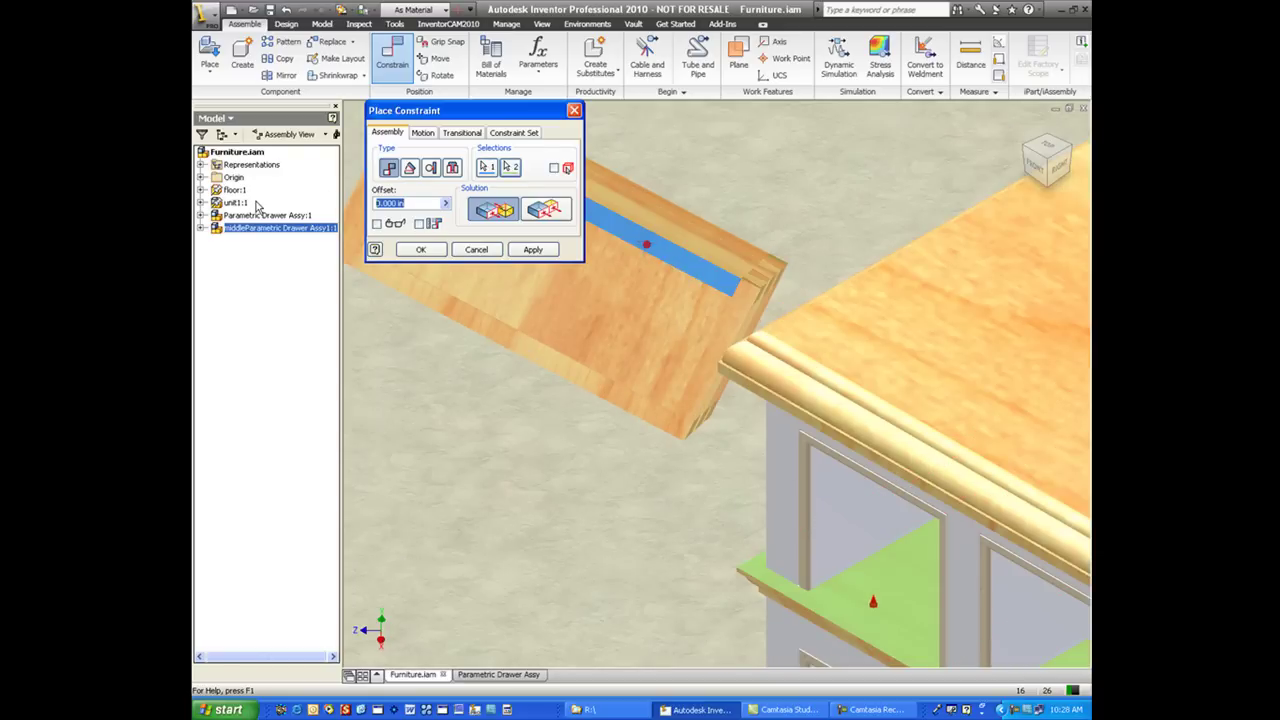
pyautogui.write('.12')
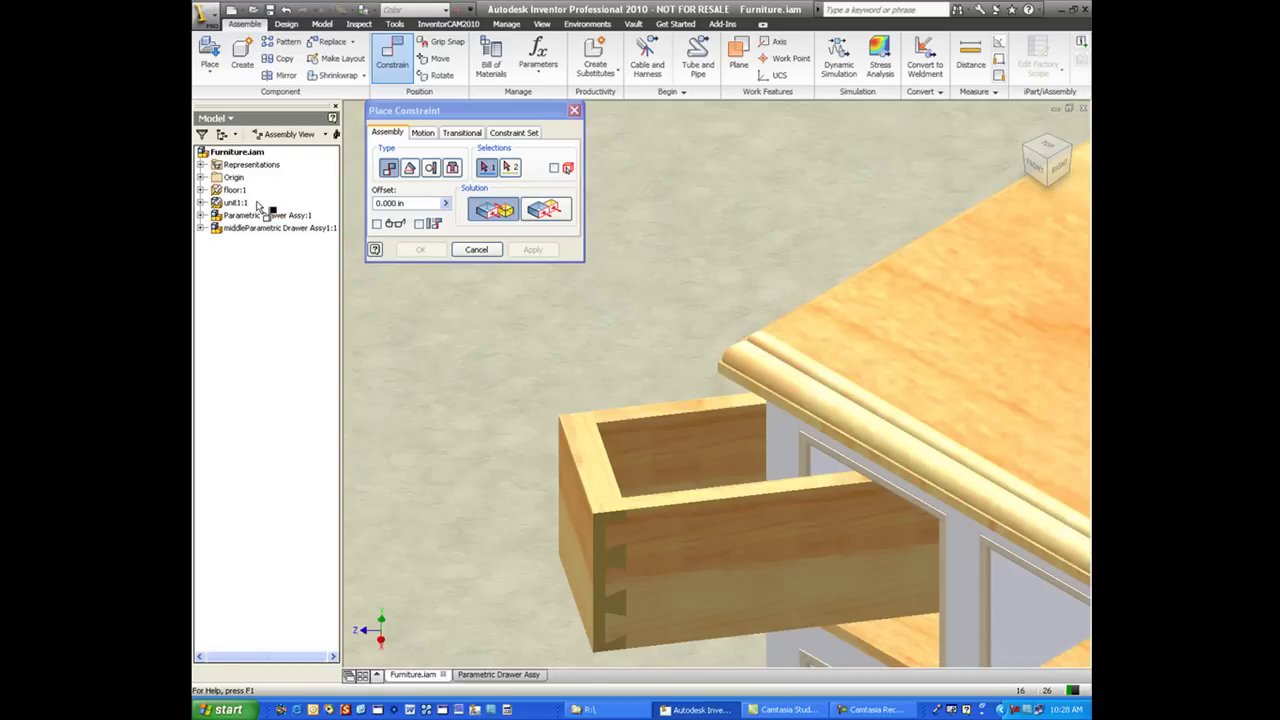
pyautogui.press('Return')
pyautogui.scroll(-3, 618, 346)
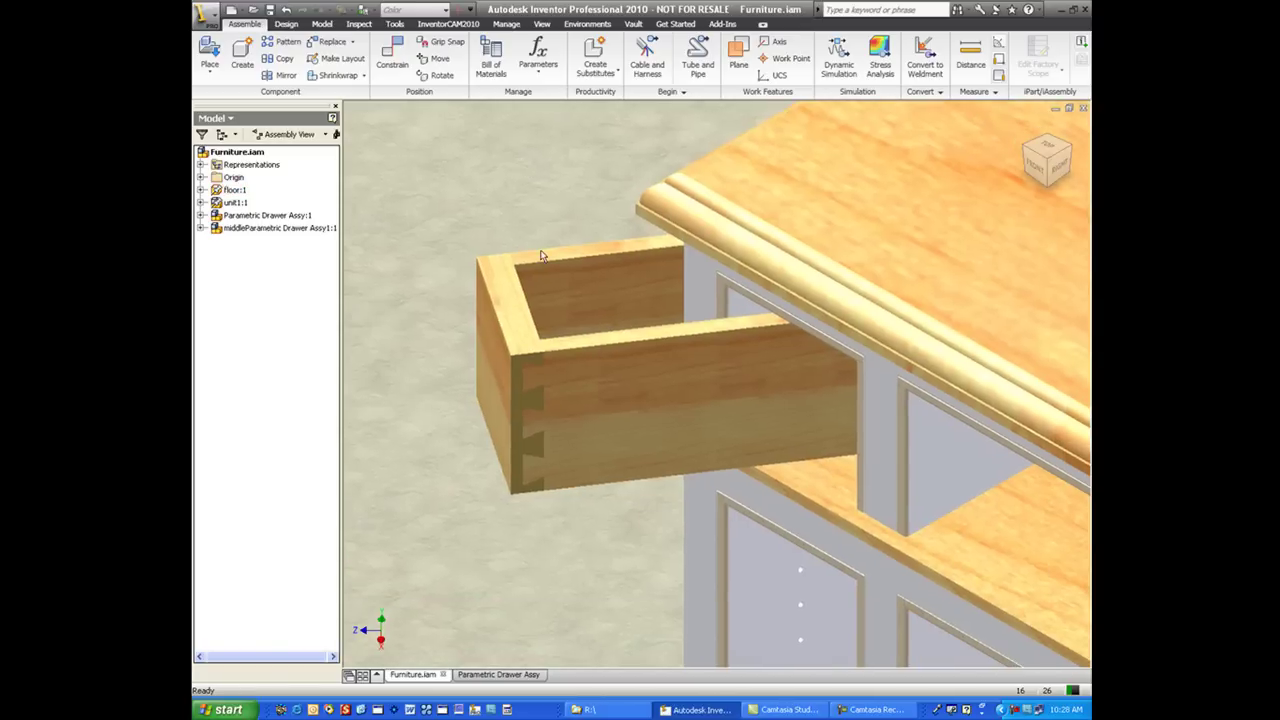
# Step: Mate the copied drawer's outer side face to the upper-left opening's inner side wall with a .125 in offset
pyautogui.press('c')
pyautogui.click(642, 403)
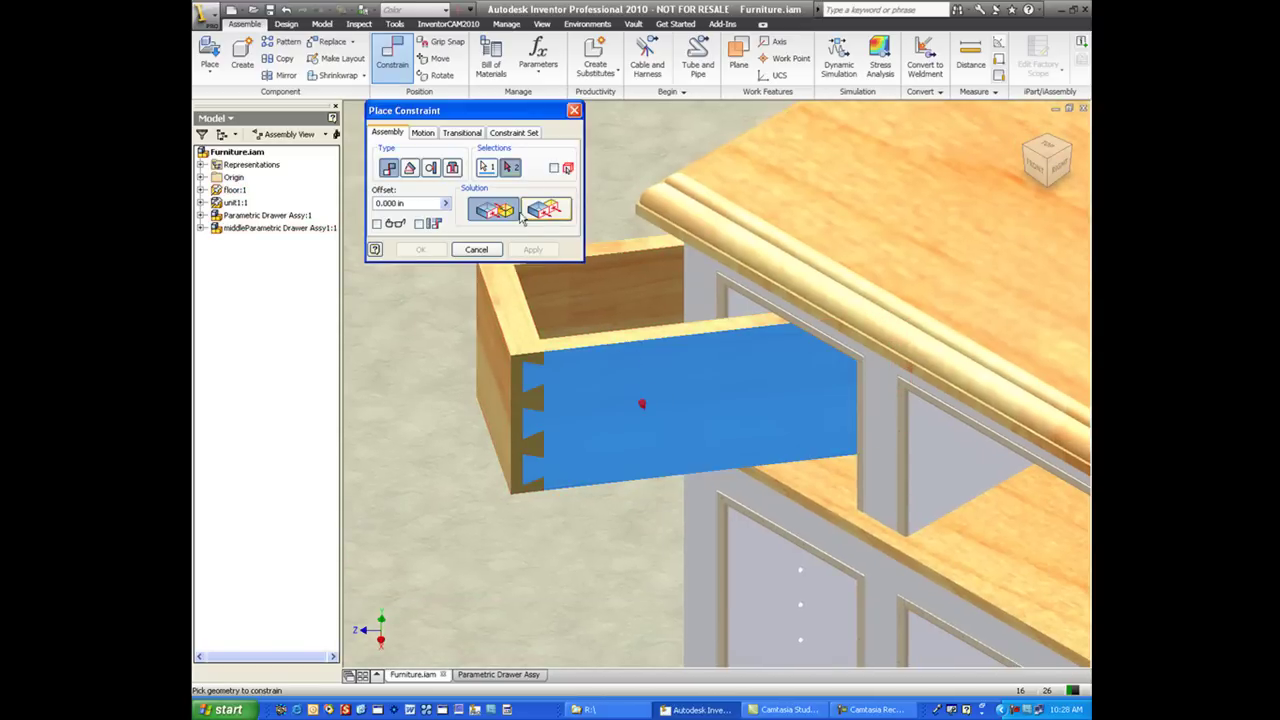
pyautogui.click(421, 203)
pyautogui.write('.125')
pyautogui.scroll(-2, 812, 452)
pyautogui.keyDown('shift'); pyautogui.moveTo(808, 450); pyautogui.dragTo(1014, 480, button='middle'); pyautogui.keyUp('shift')
pyautogui.click(1019, 482)
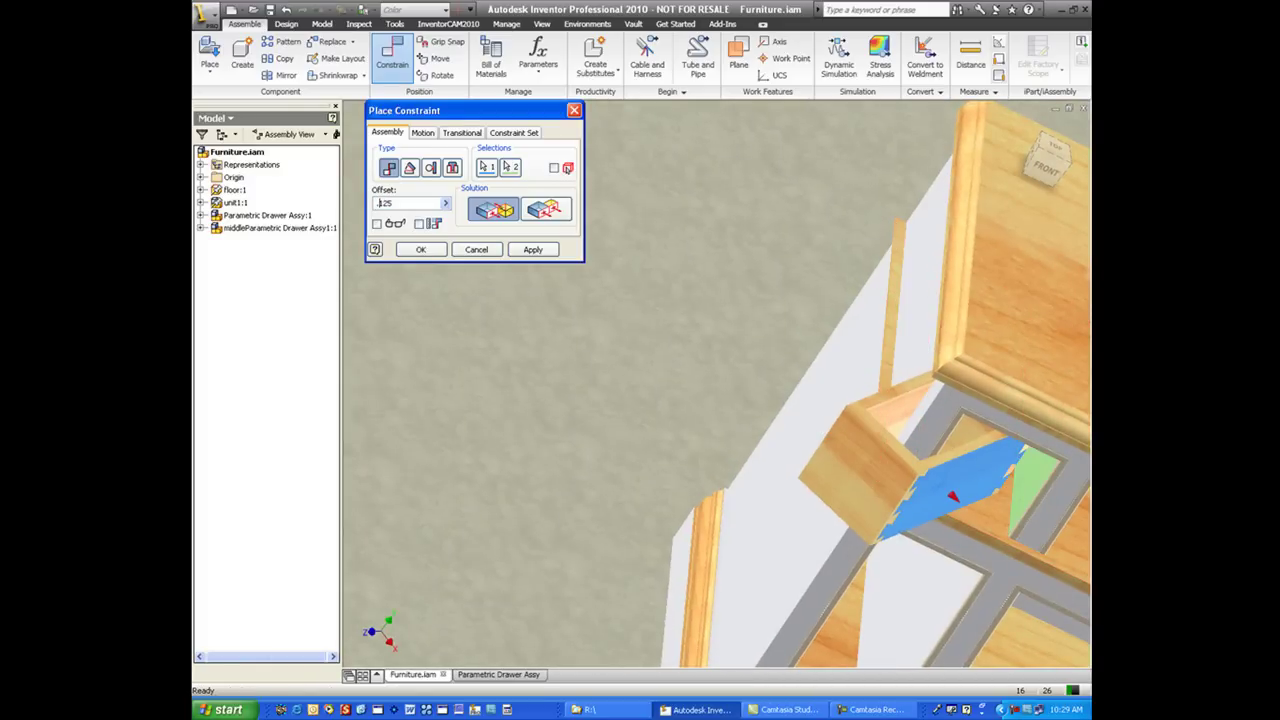
pyautogui.click(420, 249)
pyautogui.click(1023, 127)
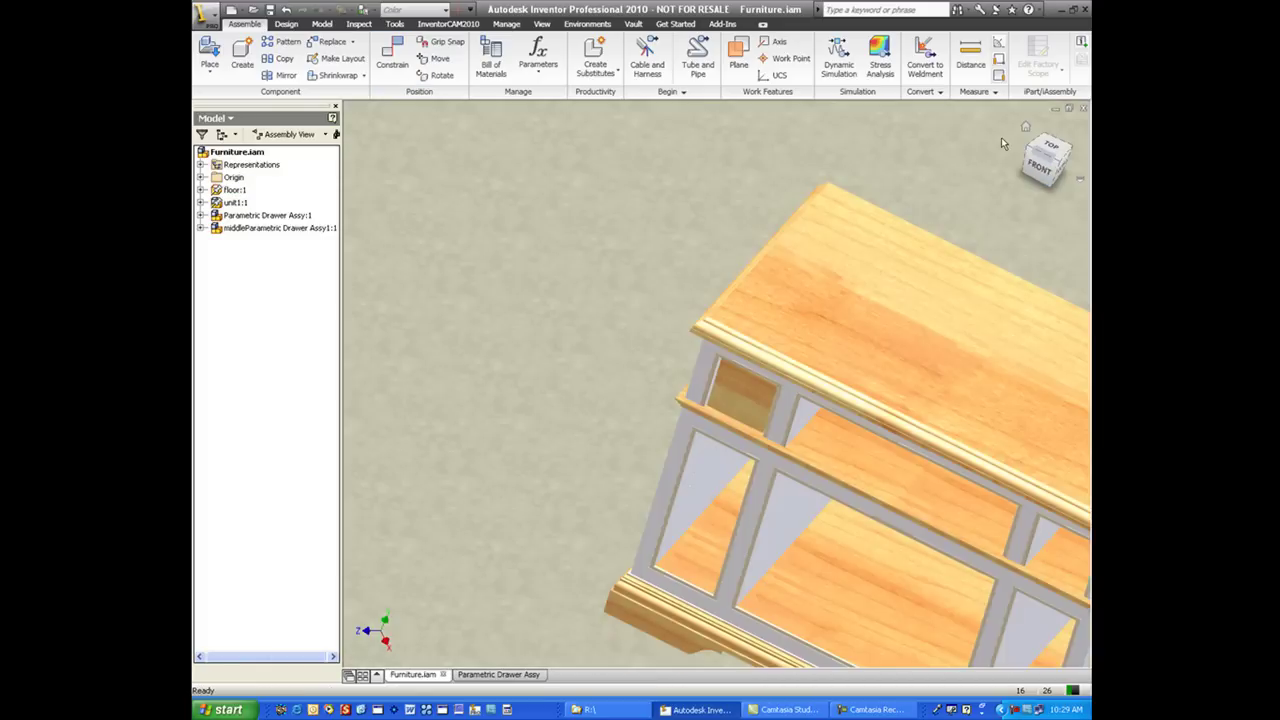
# Step: Open the freestanding Parametric Drawer Assy in its own window
pyautogui.moveTo(595, 410)
pyautogui.mouseDown()
pyautogui.moveTo(501, 463)
pyautogui.moveTo(619, 425)
pyautogui.moveTo(449, 517)
pyautogui.moveTo(595, 425)
pyautogui.mouseUp()
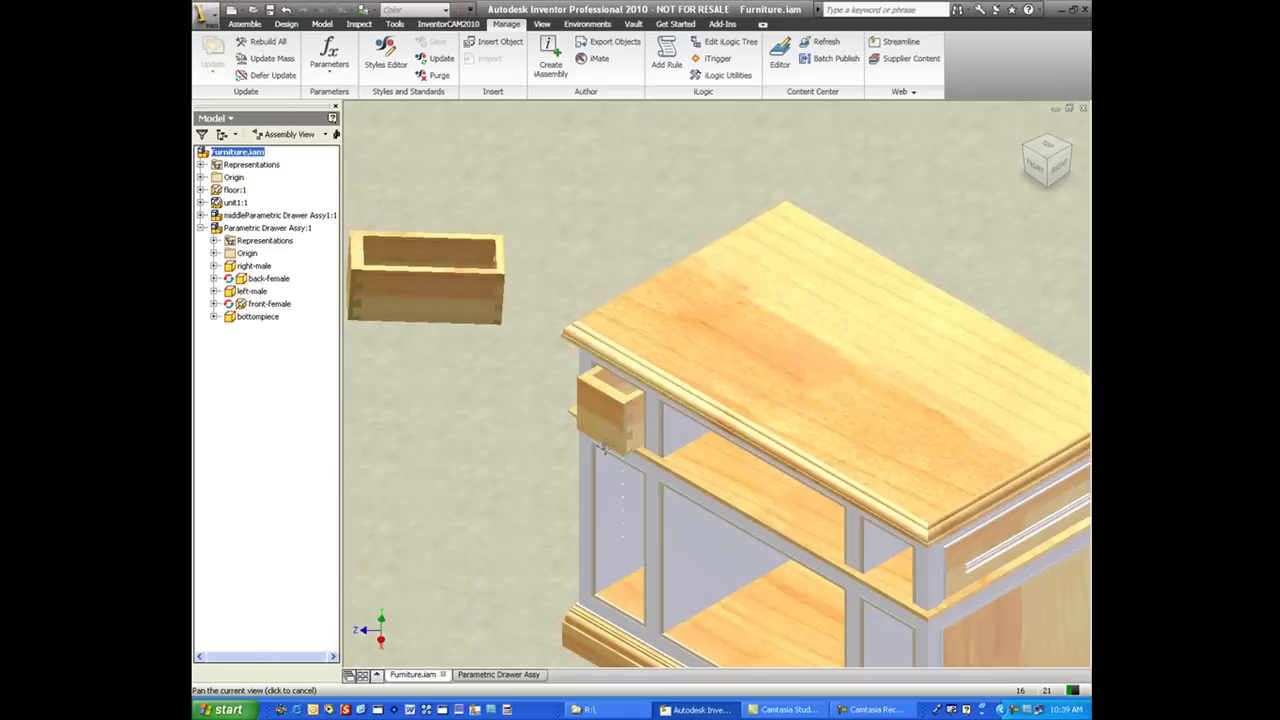
pyautogui.moveTo(603, 448); pyautogui.dragTo(690, 435)
pyautogui.click(611, 316)
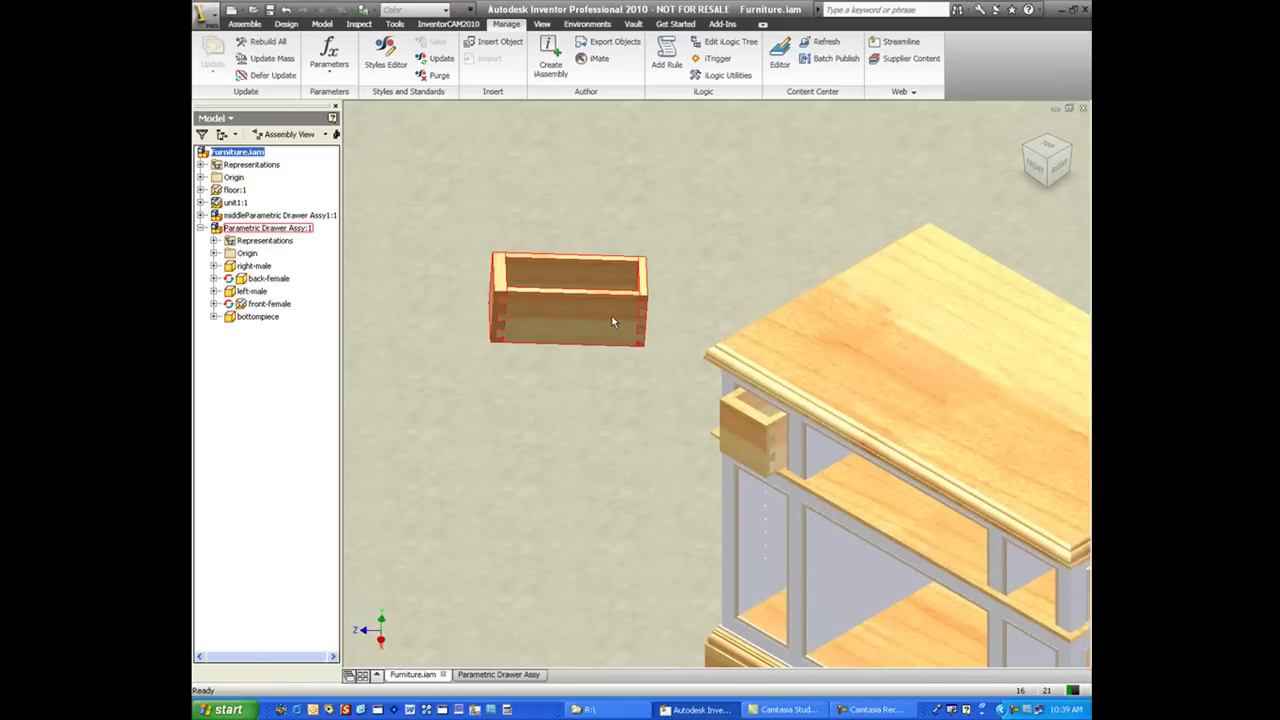
pyautogui.rightClick(611, 316)
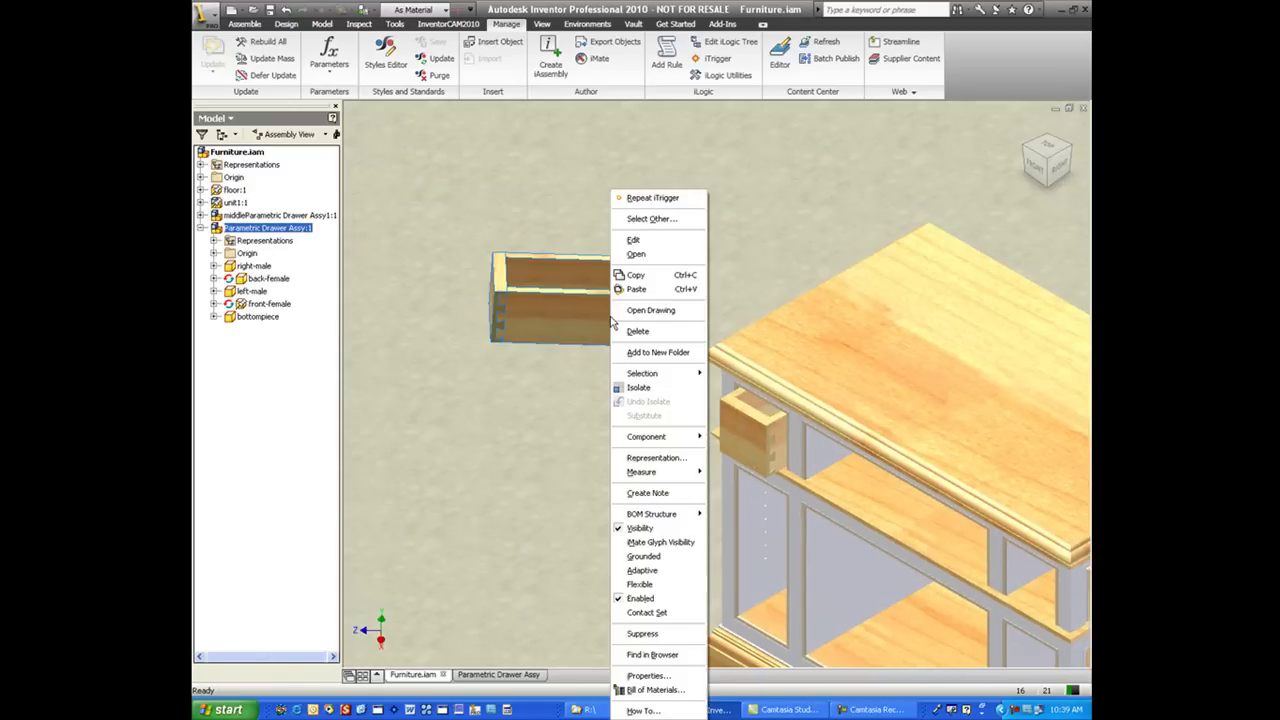
pyautogui.click(636, 254)
pyautogui.scroll(3, 662, 393)
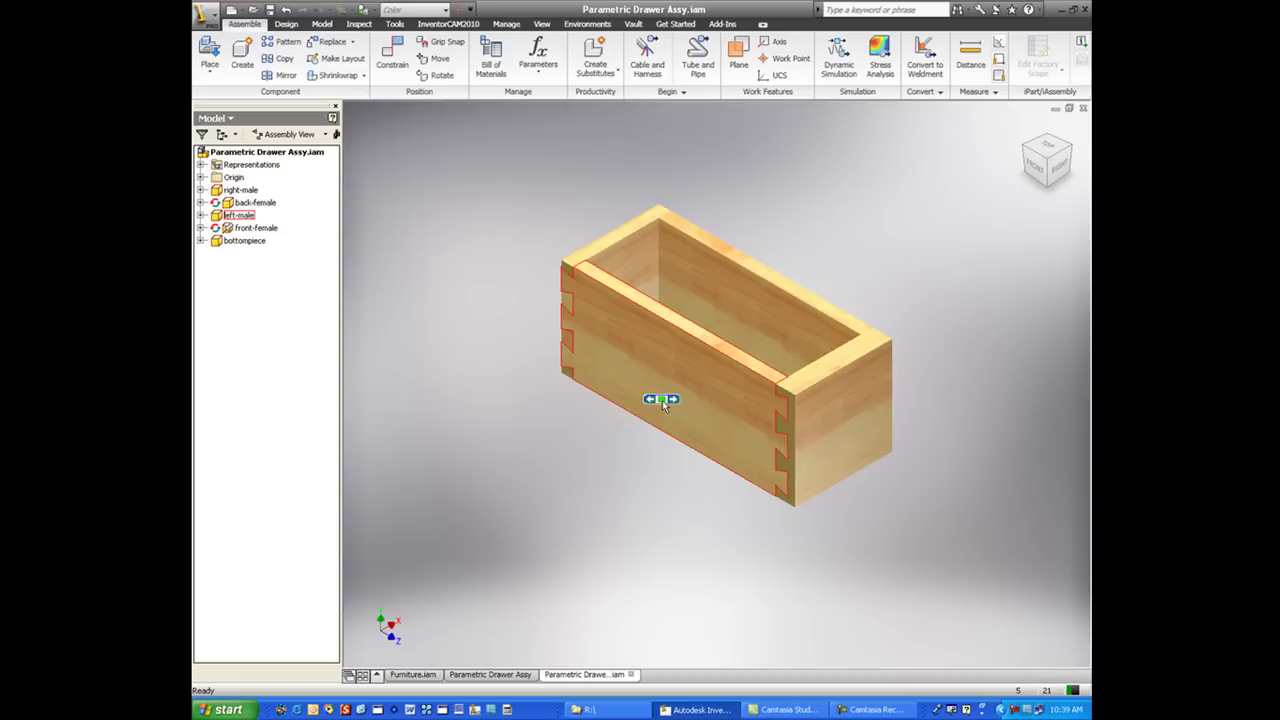
# Step: Examine the code of iLogic rule 2 in the drawer assembly, and close the file without saving
pyautogui.click(216, 118)
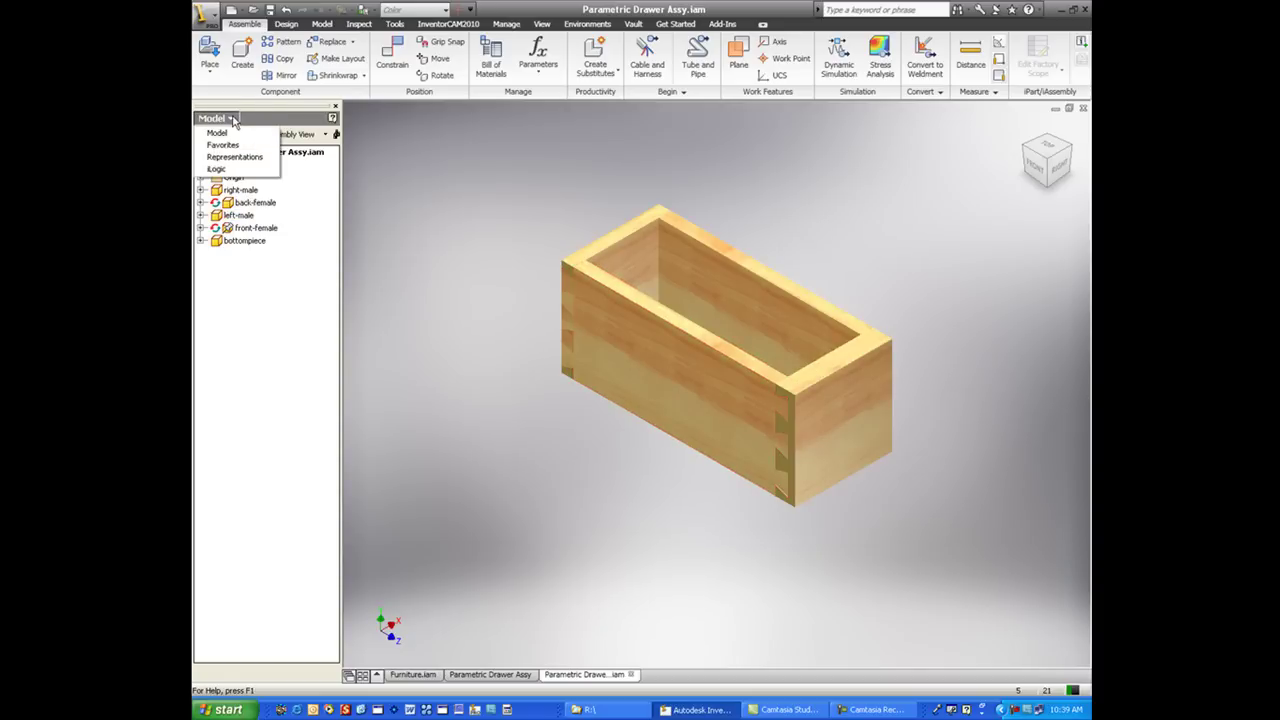
pyautogui.click(222, 170)
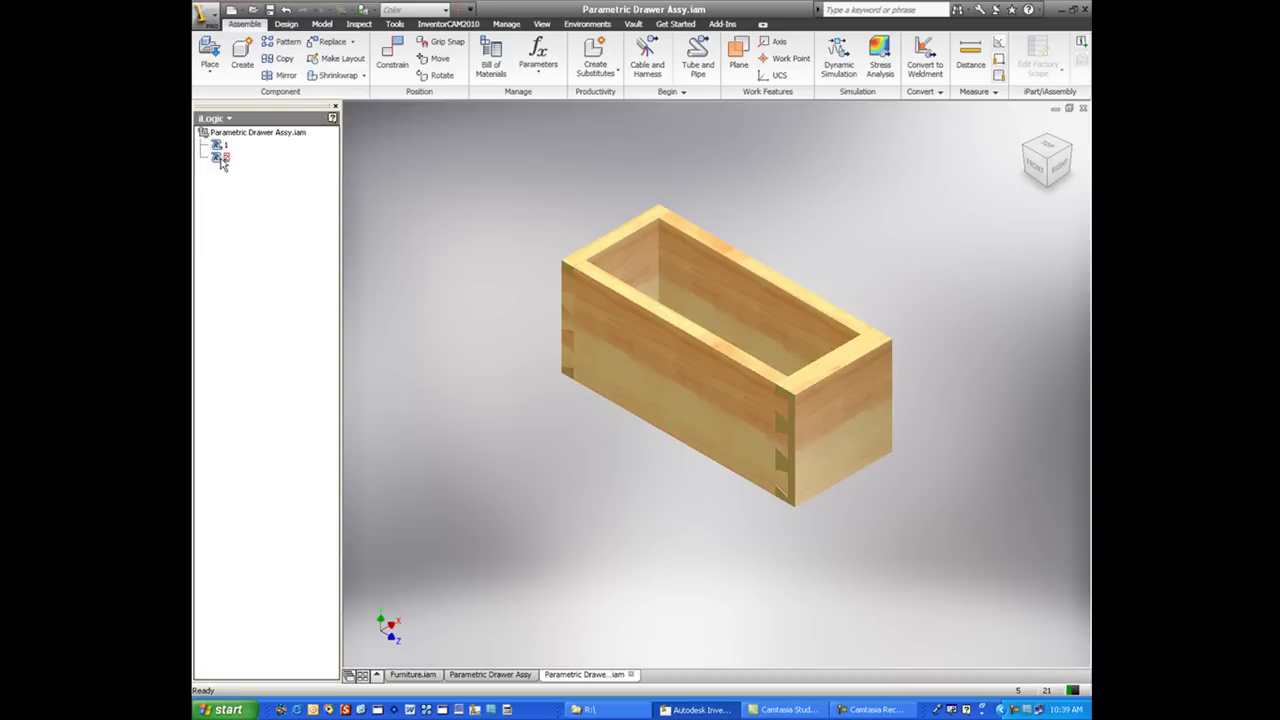
pyautogui.rightClick(224, 157)
pyautogui.click(253, 223)
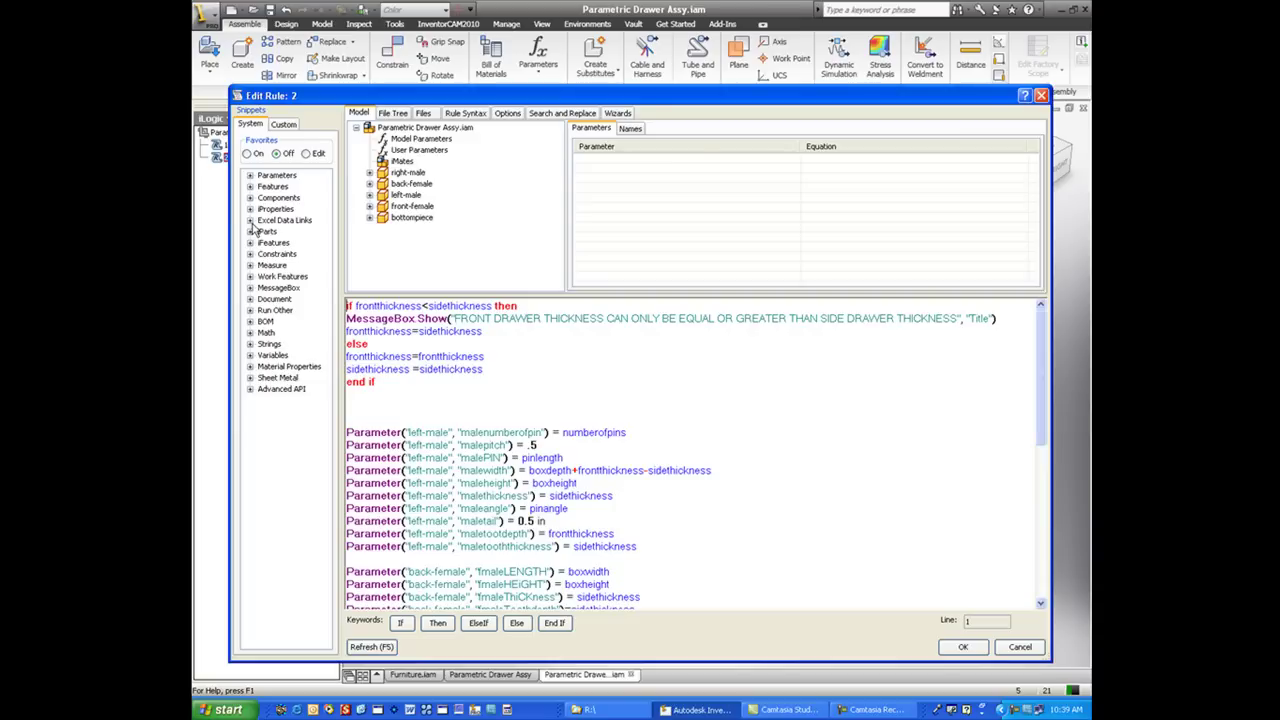
pyautogui.click(962, 647)
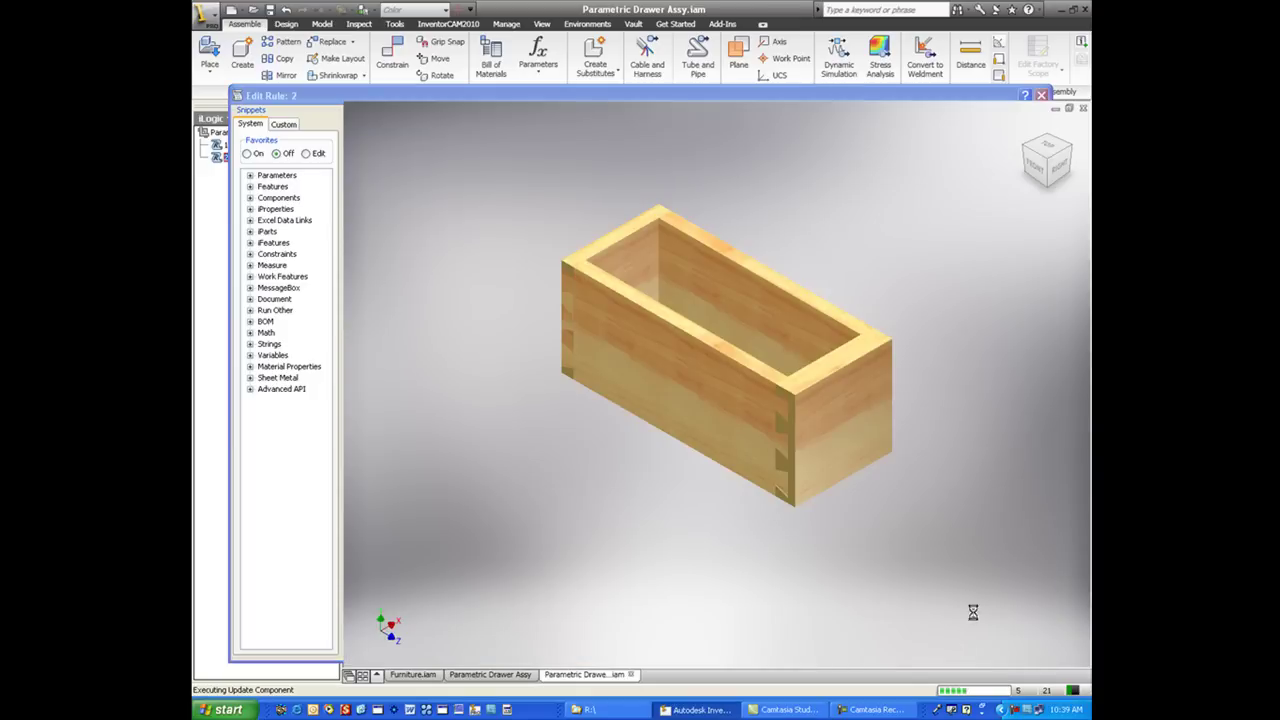
pyautogui.click(1083, 108)
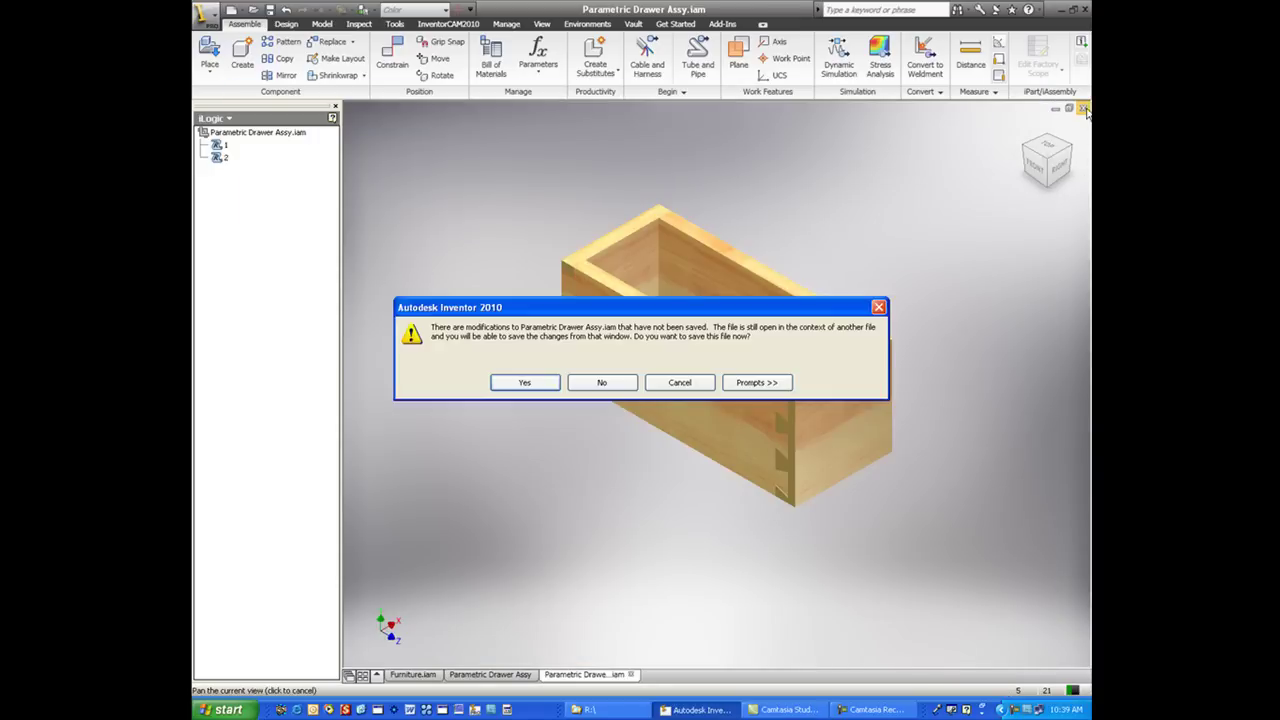
pyautogui.click(608, 384)
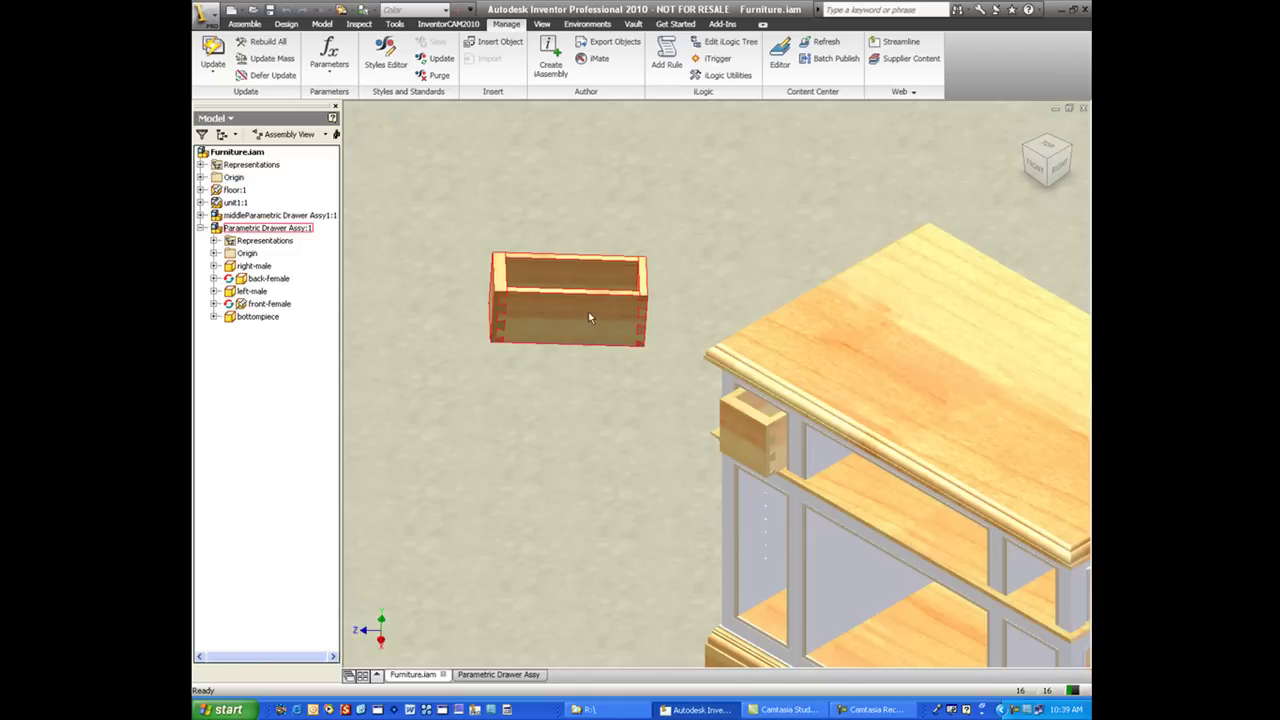
# Step: Return to the top-level assembly and rotate the freestanding drawer to an angled view of its front corner
pyautogui.scroll(3, 509, 341)
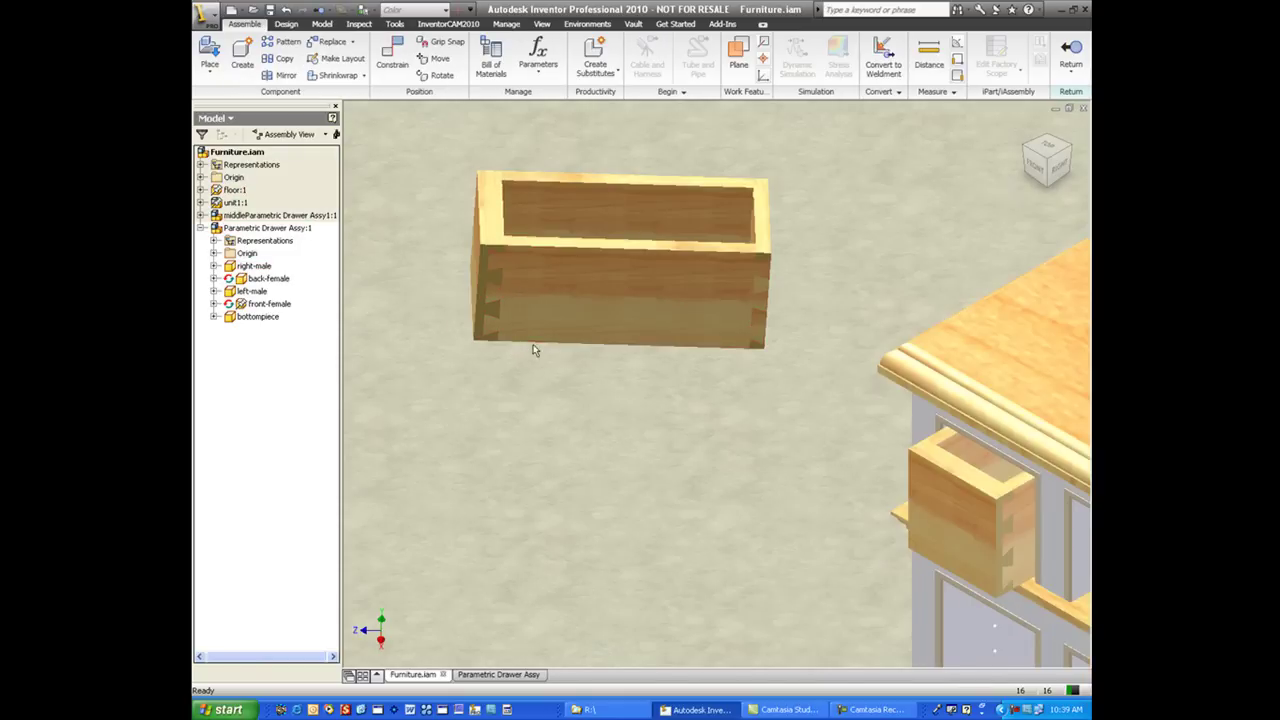
pyautogui.moveTo(533, 344); pyautogui.dragTo(564, 389, button='middle')
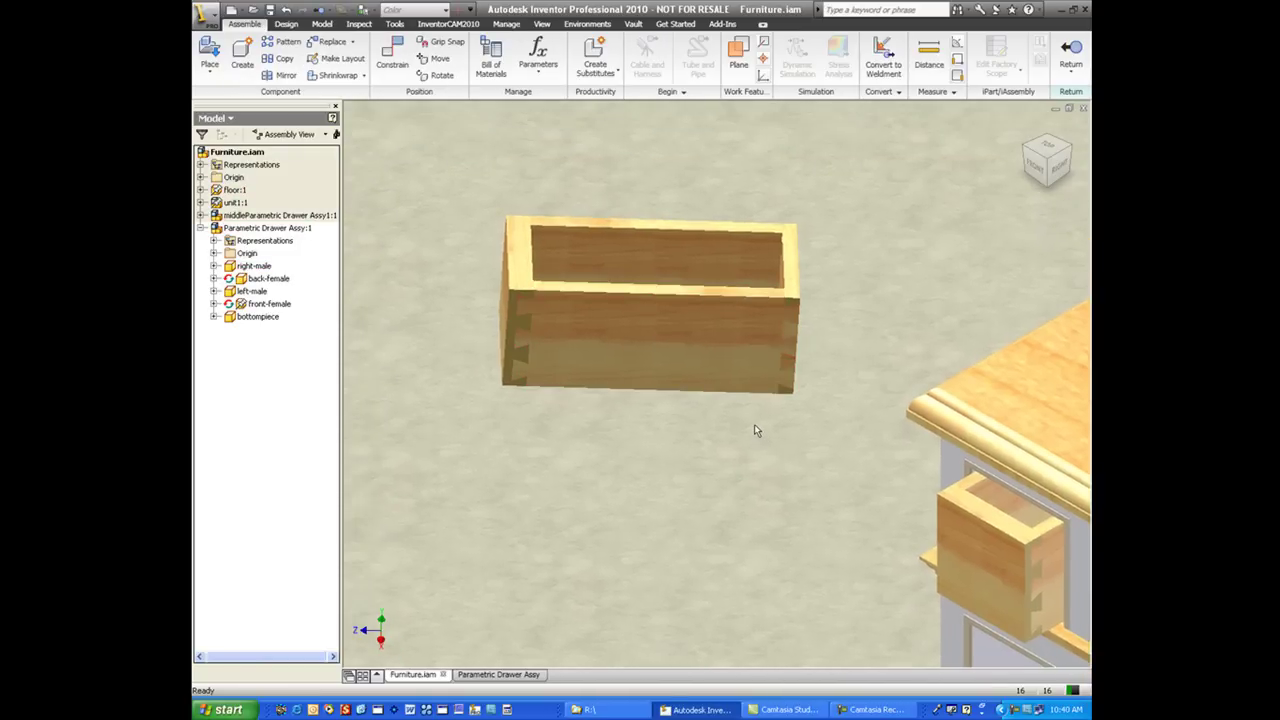
pyautogui.doubleClick(245, 153)
pyautogui.click(448, 77)
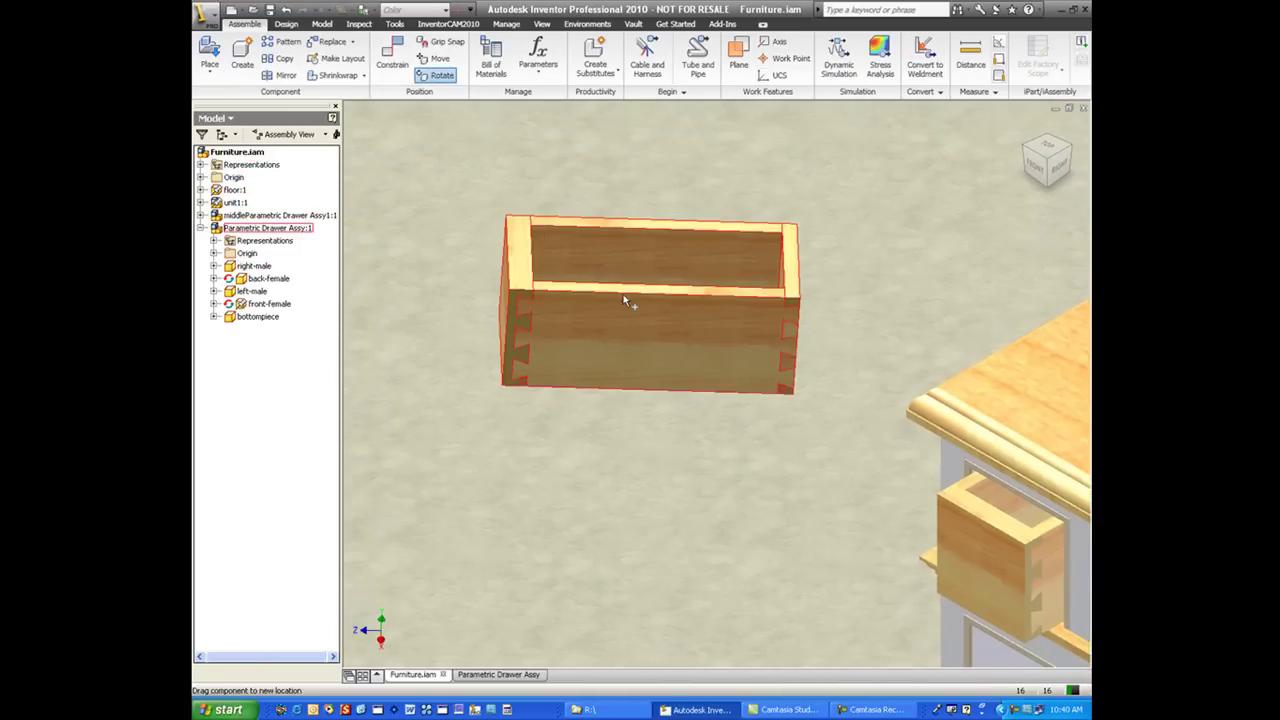
pyautogui.click(623, 296)
pyautogui.moveTo(683, 317); pyautogui.dragTo(685, 316)
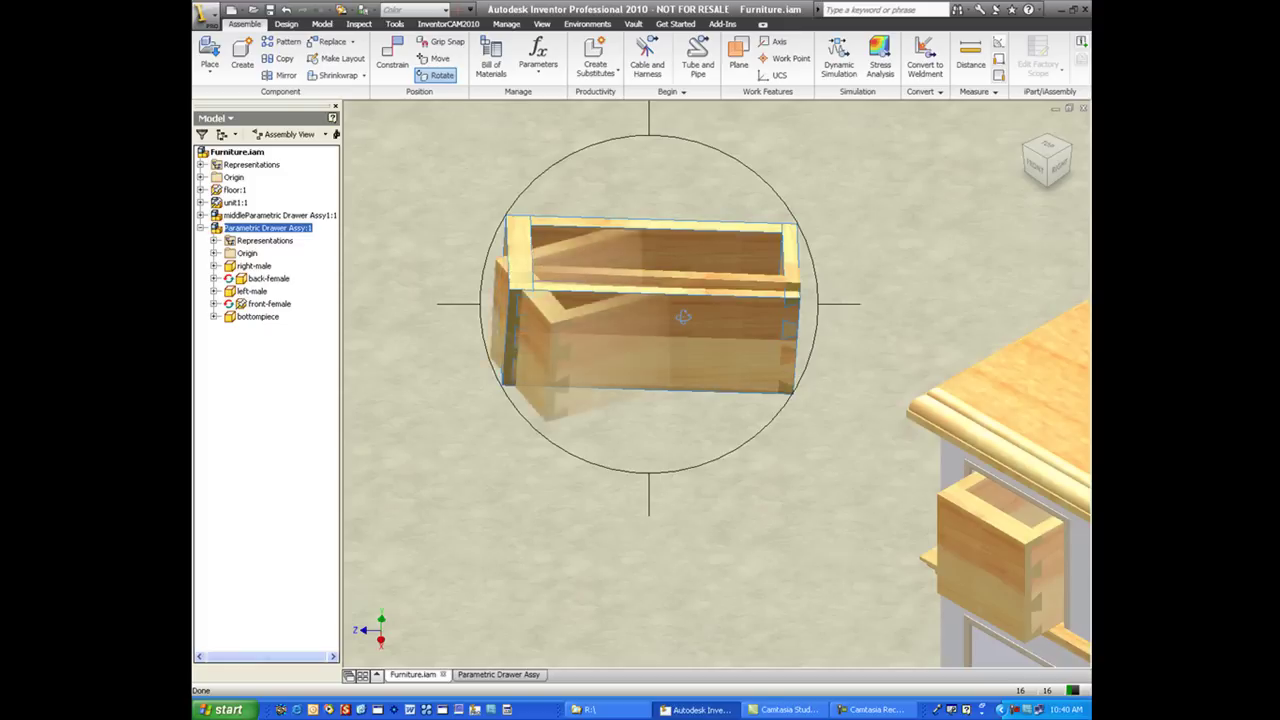
pyautogui.press('Escape')
pyautogui.click(678, 438)
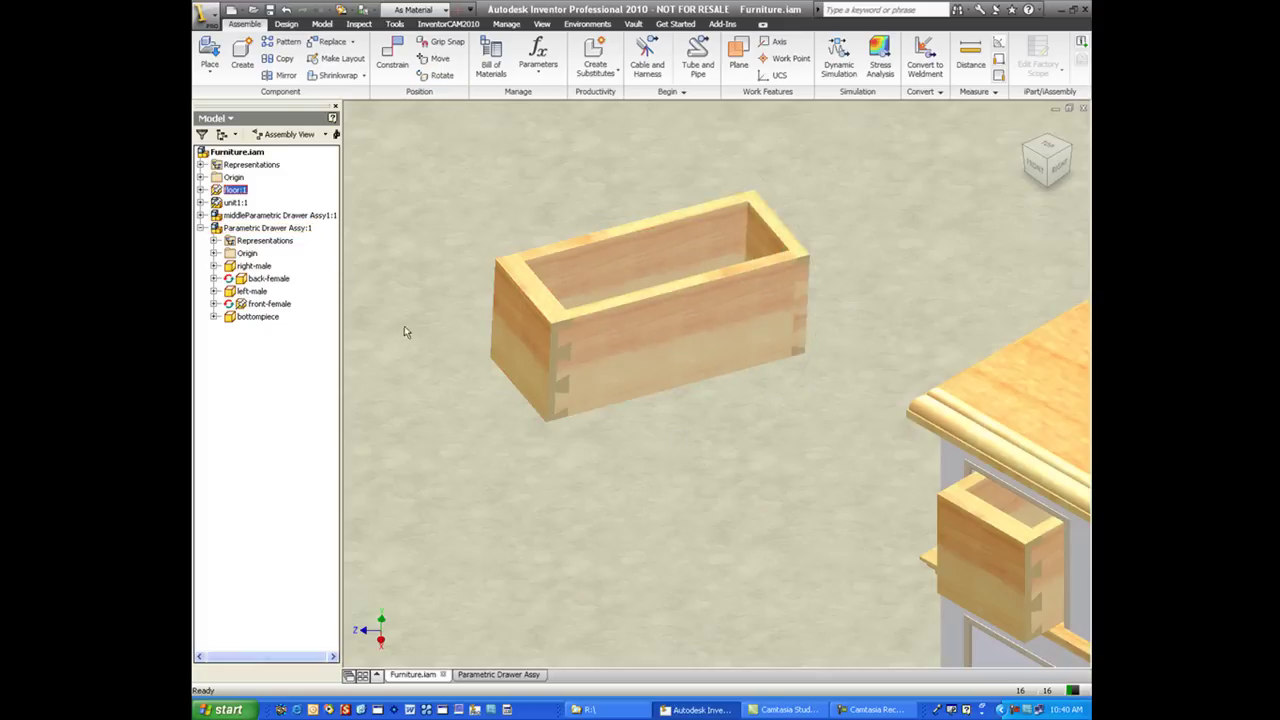
# Step: Edit the freestanding drawer in place and enter a new box width, box depth and side piece thickness in the iLogic form
pyautogui.doubleClick(773, 305)
pyautogui.click(506, 23)
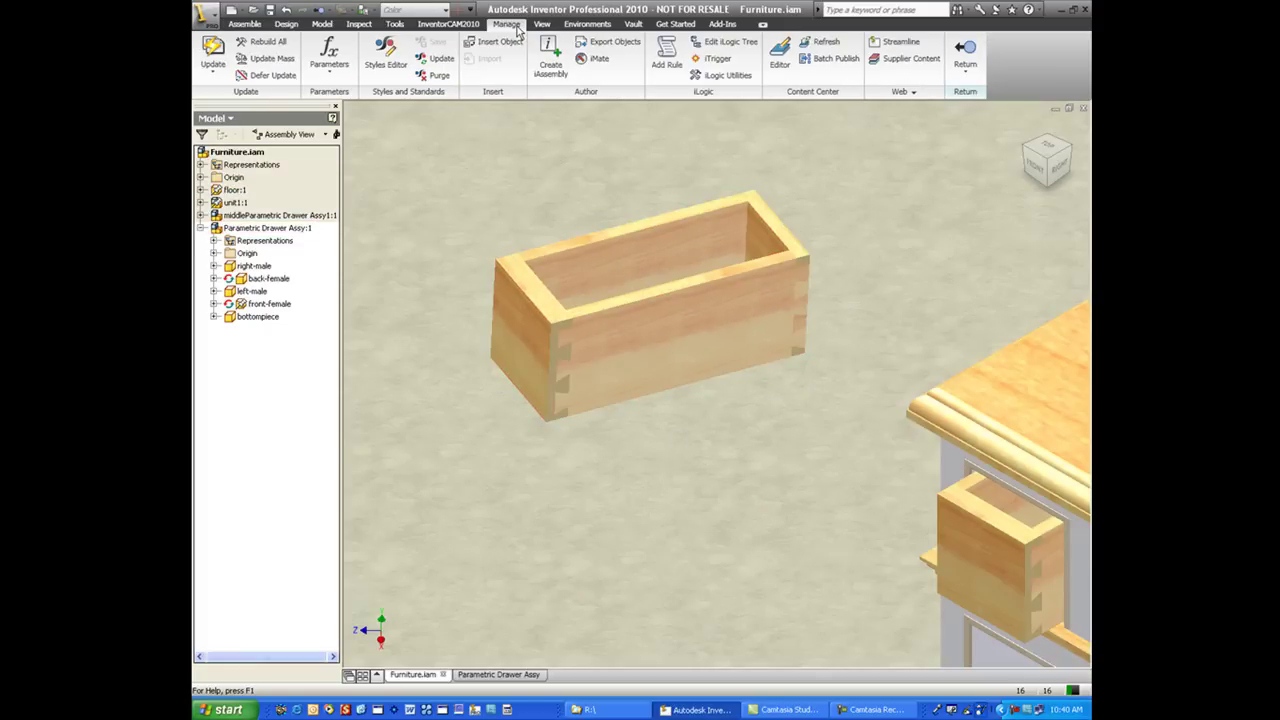
pyautogui.click(720, 59)
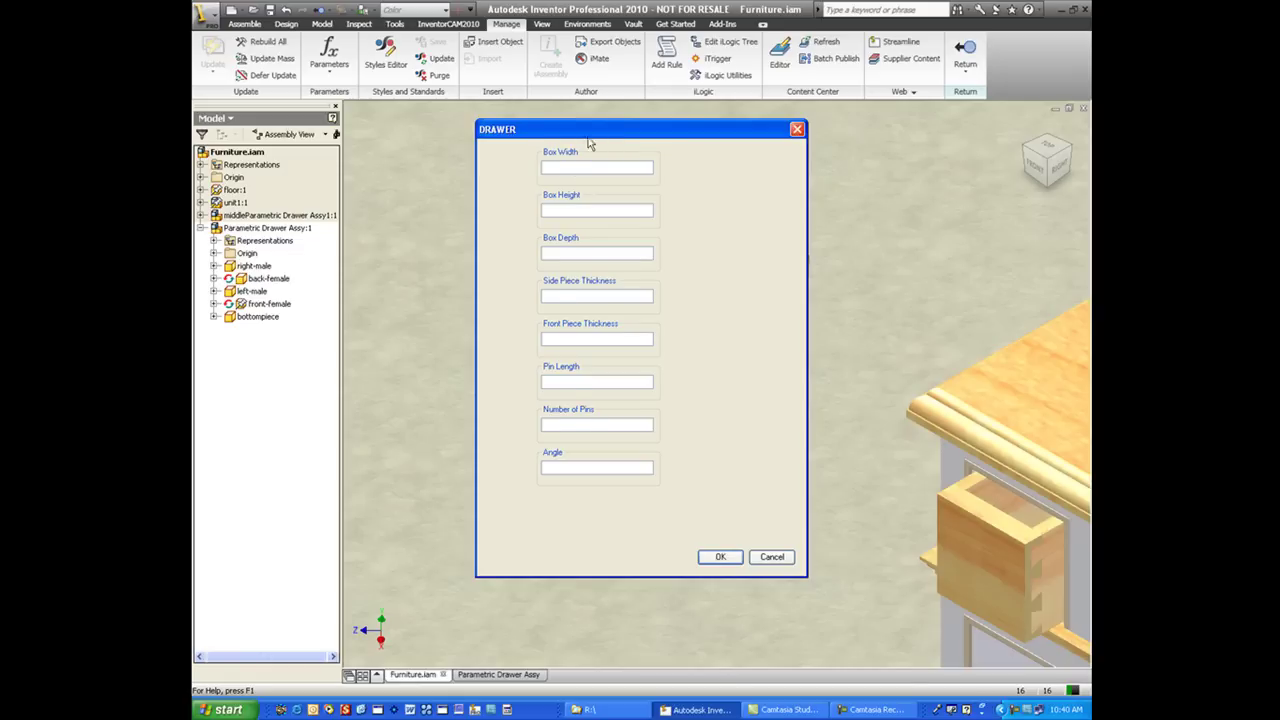
pyautogui.moveTo(589, 138); pyautogui.dragTo(297, 68)
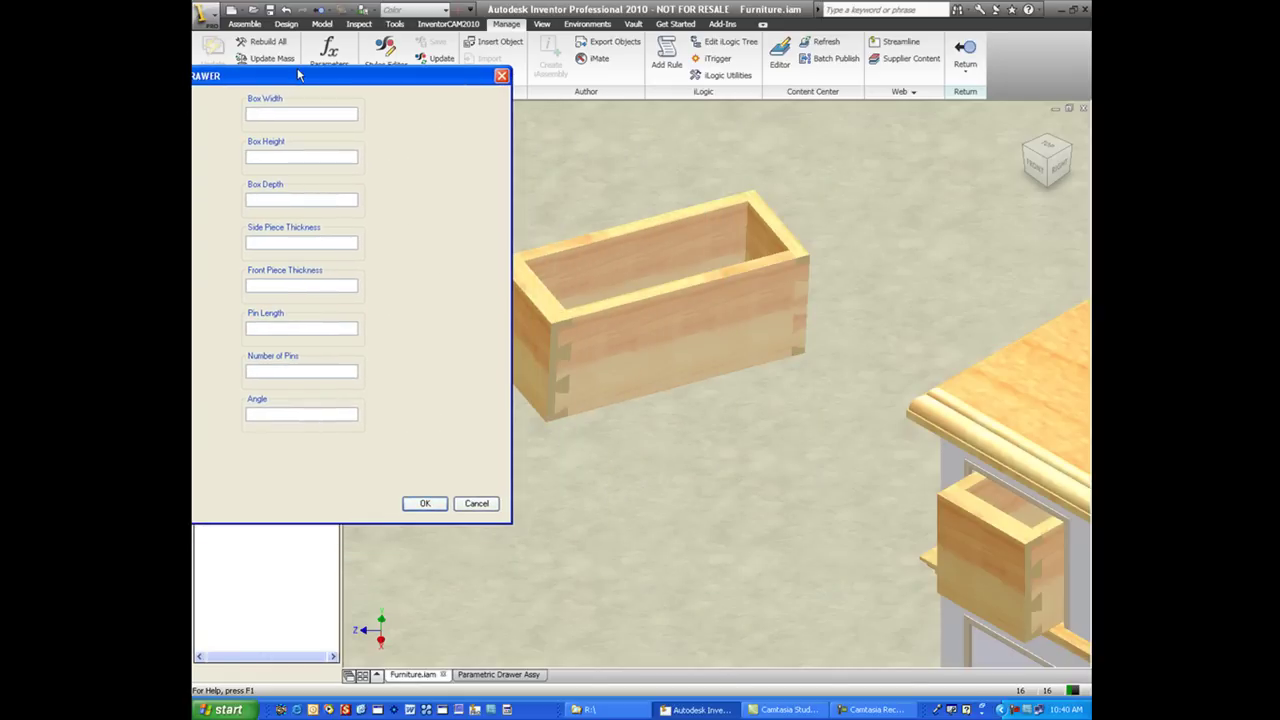
pyautogui.click(276, 114)
pyautogui.click(289, 197)
pyautogui.click(313, 243)
pyautogui.write('0')
pyautogui.click(424, 503)
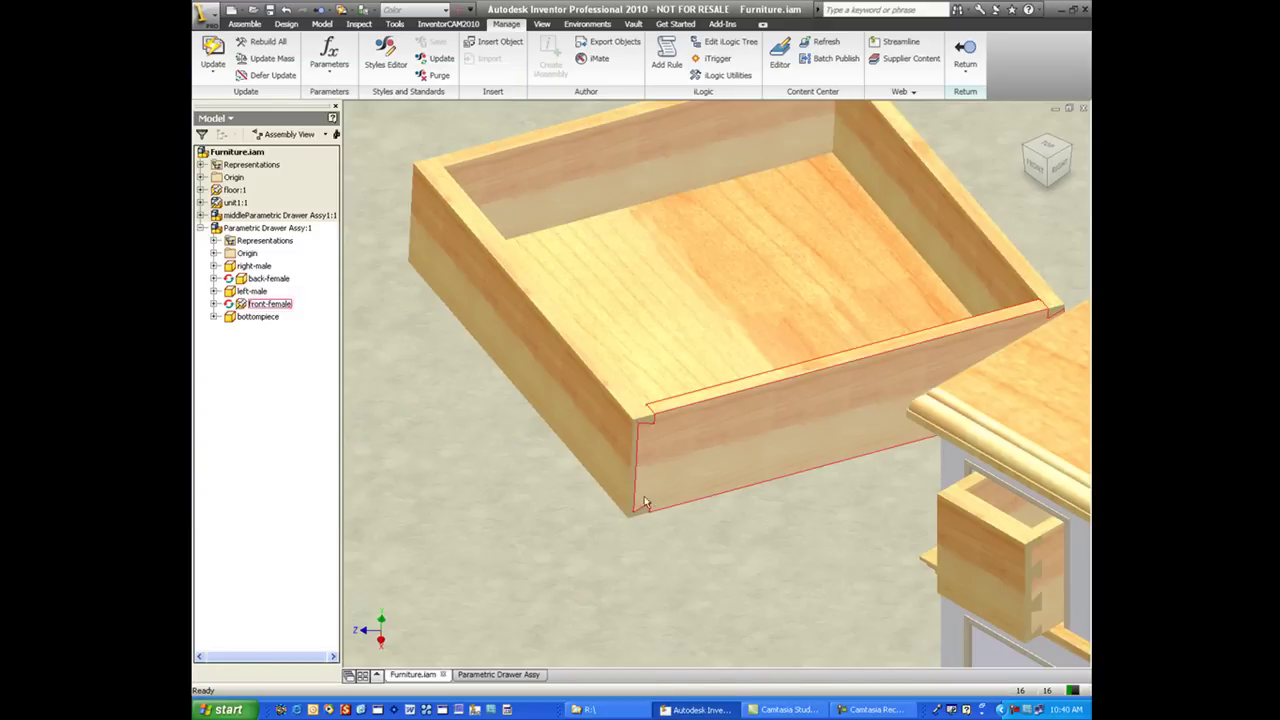
# Step: Increase the number of dovetail pins on the drawer through the iLogic form
pyautogui.scroll(3, 648, 500)
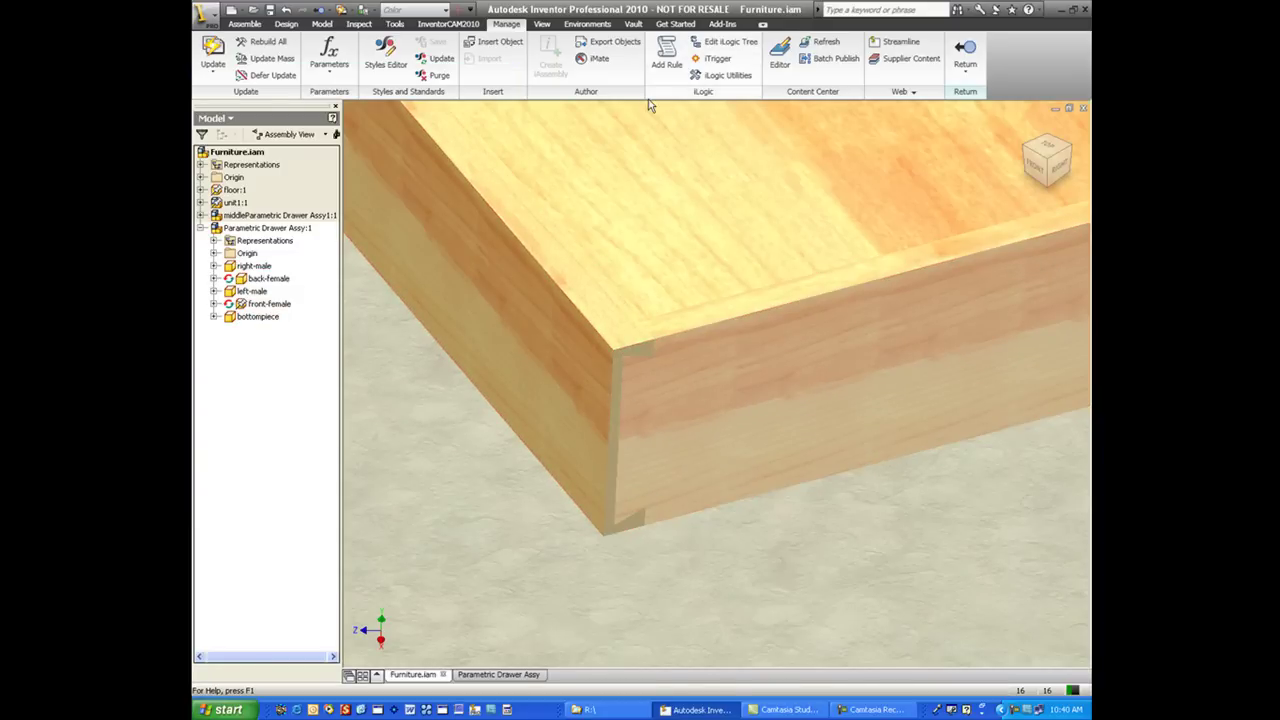
pyautogui.click(712, 58)
pyautogui.click(576, 423)
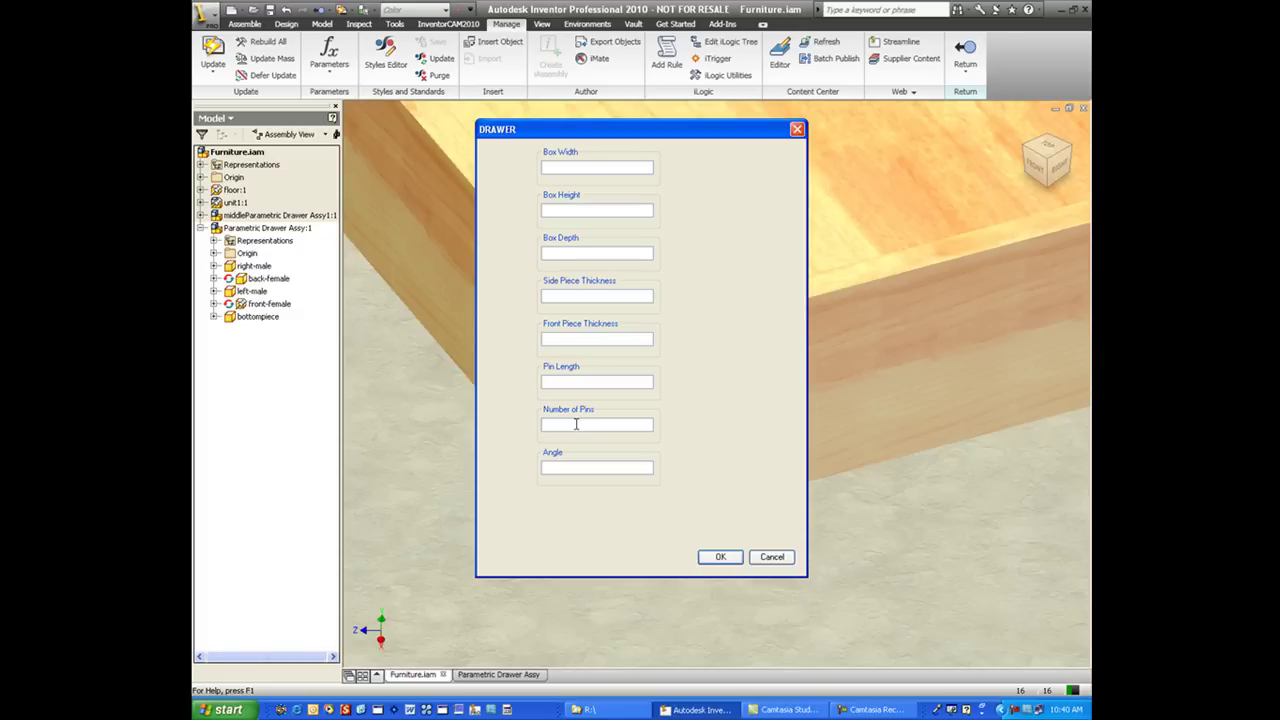
pyautogui.click(737, 562)
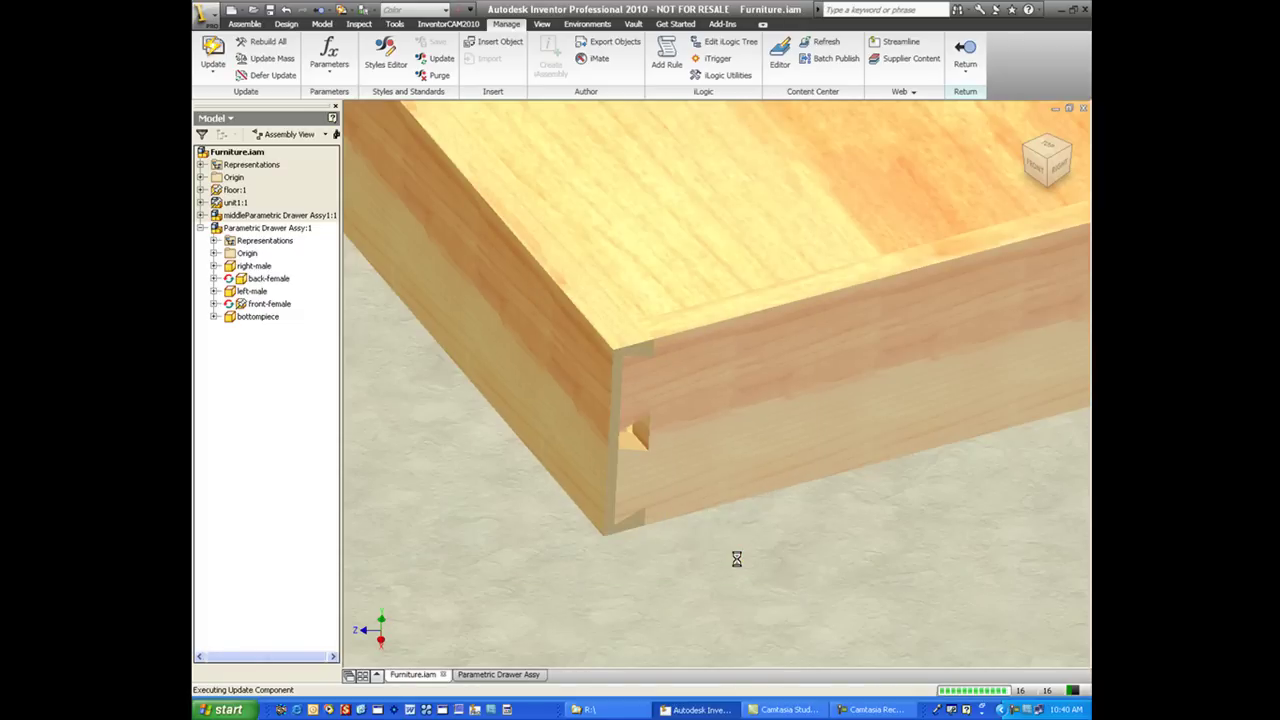
# Step: Set the dovetail angle of the drawer to 25 through the iLogic form
pyautogui.click(712, 58)
pyautogui.click(578, 467)
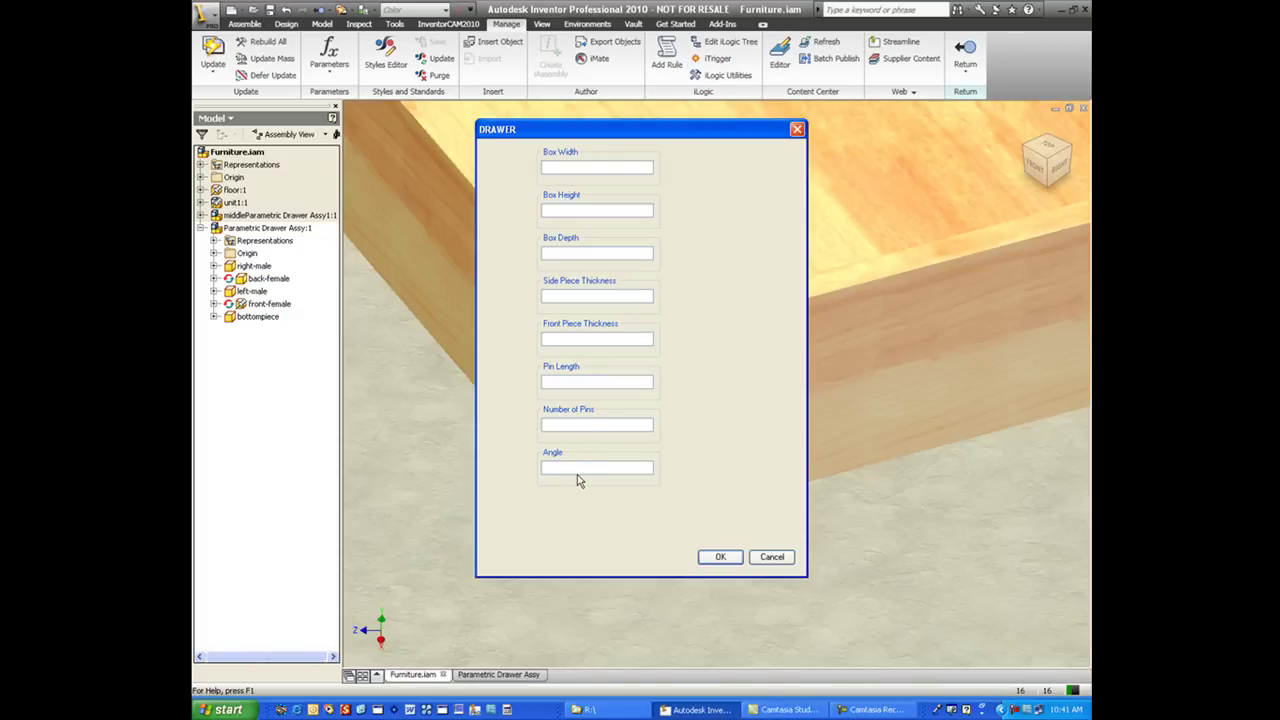
pyautogui.write('25')
pyautogui.click(739, 556)
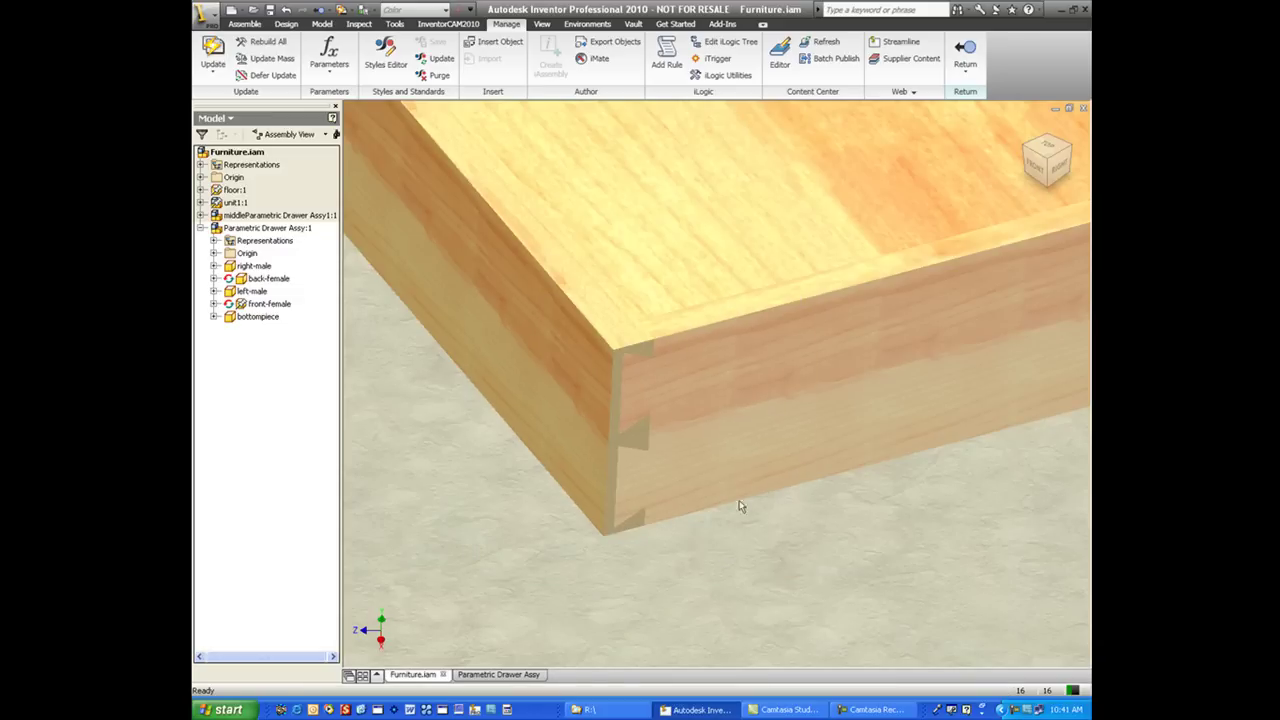
# Step: Set the dovetail angle of the drawer to 20 through the iLogic form
pyautogui.click(712, 58)
pyautogui.click(571, 427)
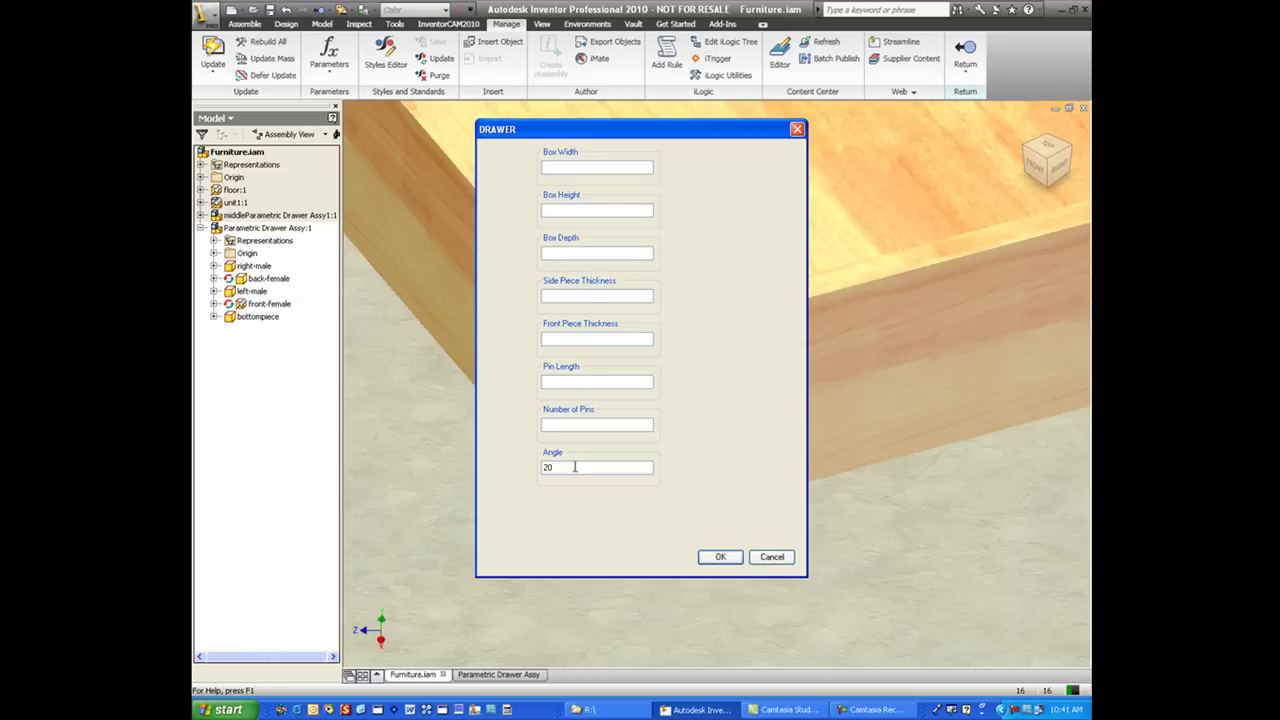
pyautogui.click(575, 466)
pyautogui.write('20')
pyautogui.click(720, 556)
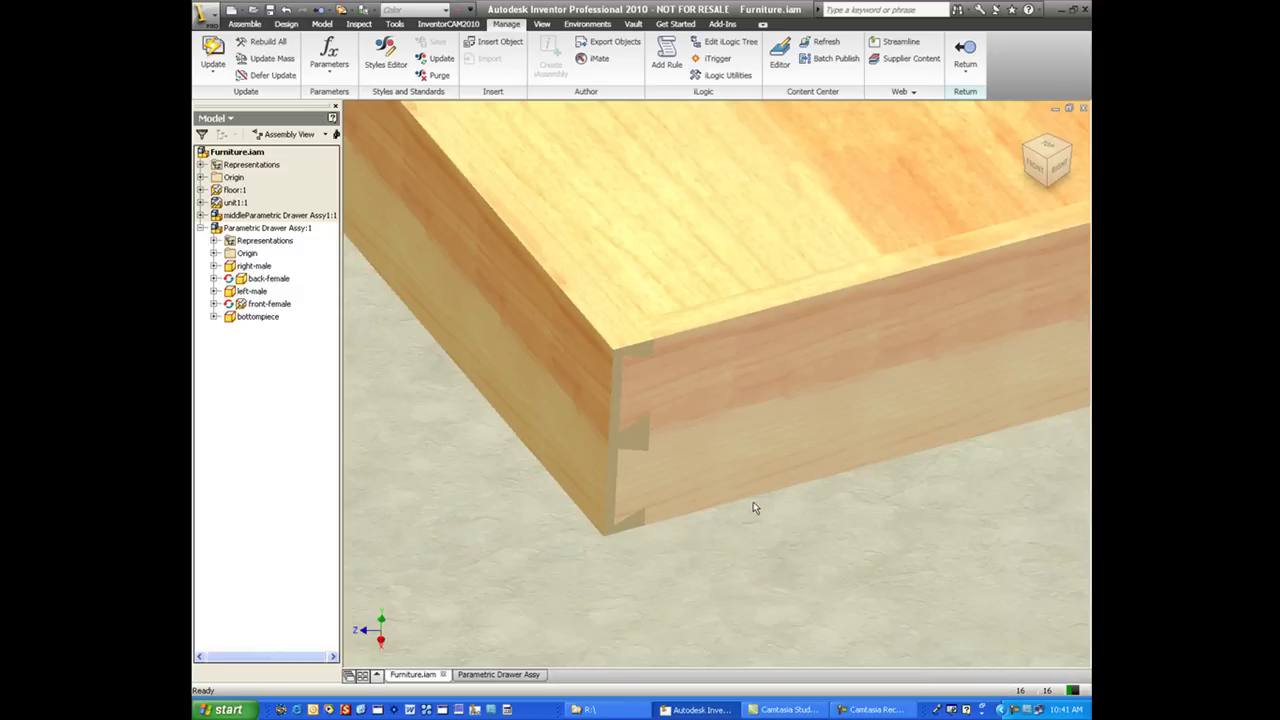
# Step: Return to the top-level assembly and copy the resized drawer with its parts as new files prefixed Middle, inserted in the assembly
pyautogui.scroll(-5, 753, 506)
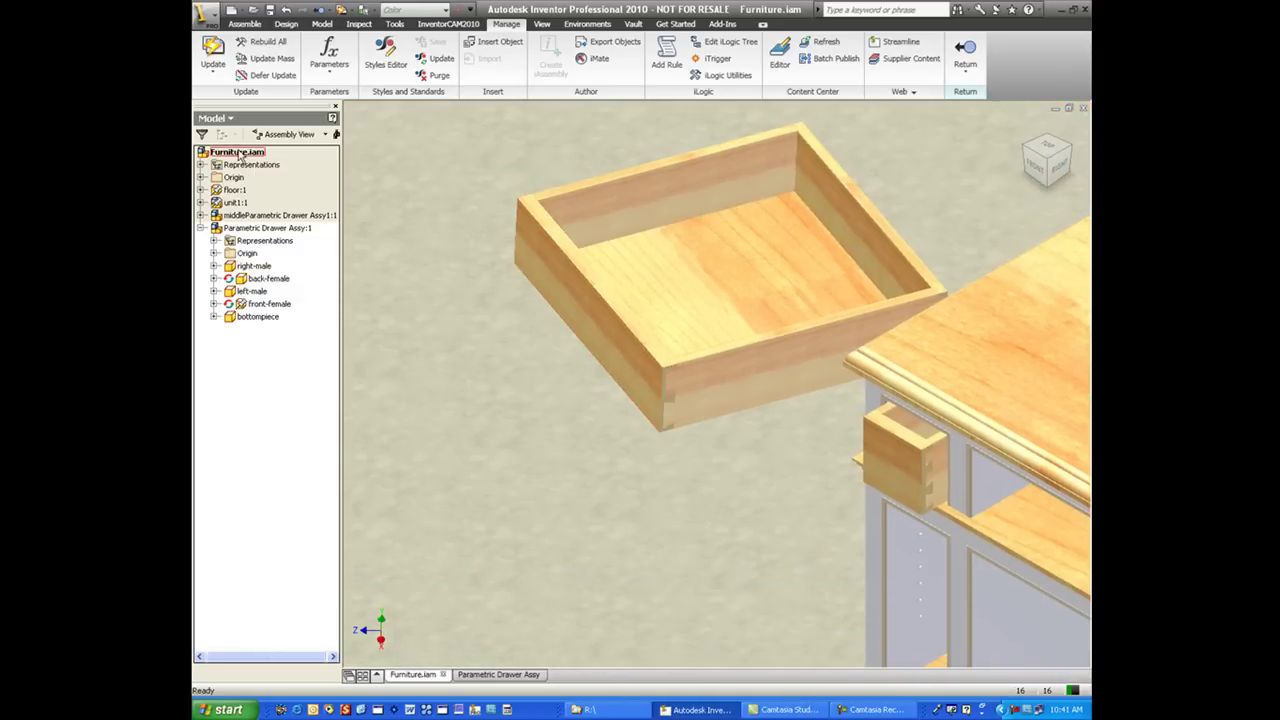
pyautogui.click(243, 24)
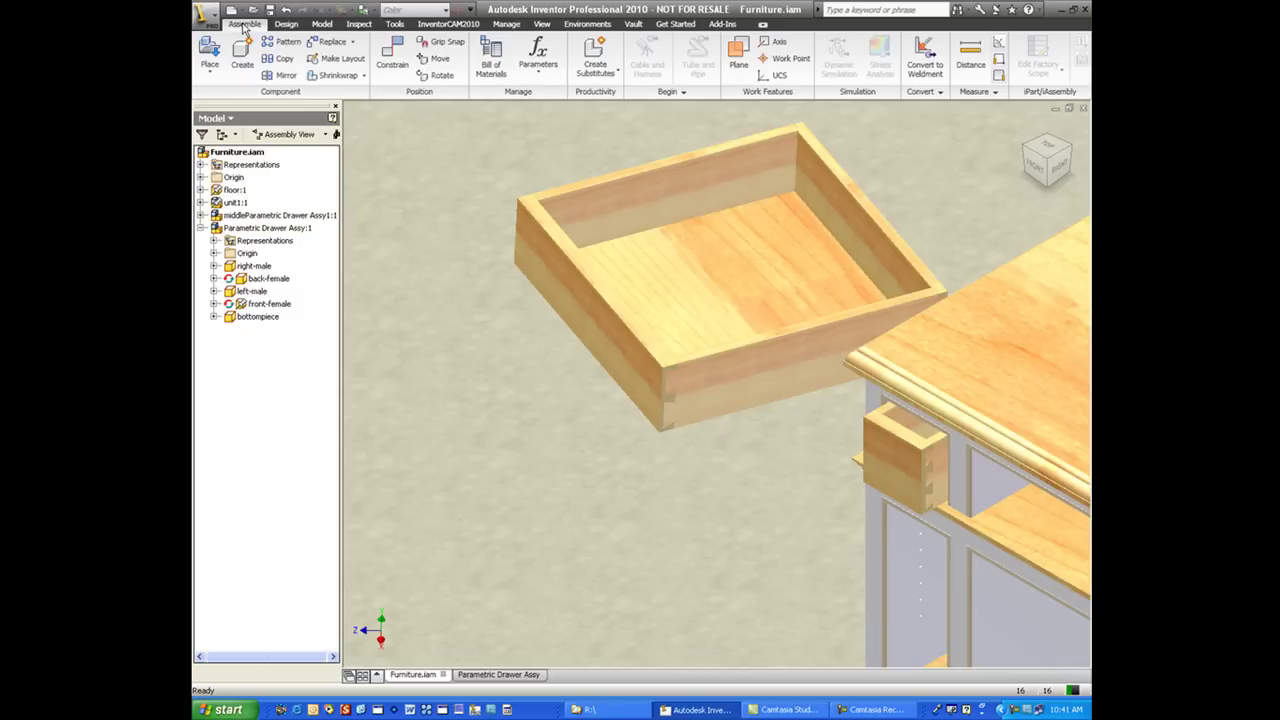
pyautogui.click(279, 58)
pyautogui.click(577, 279)
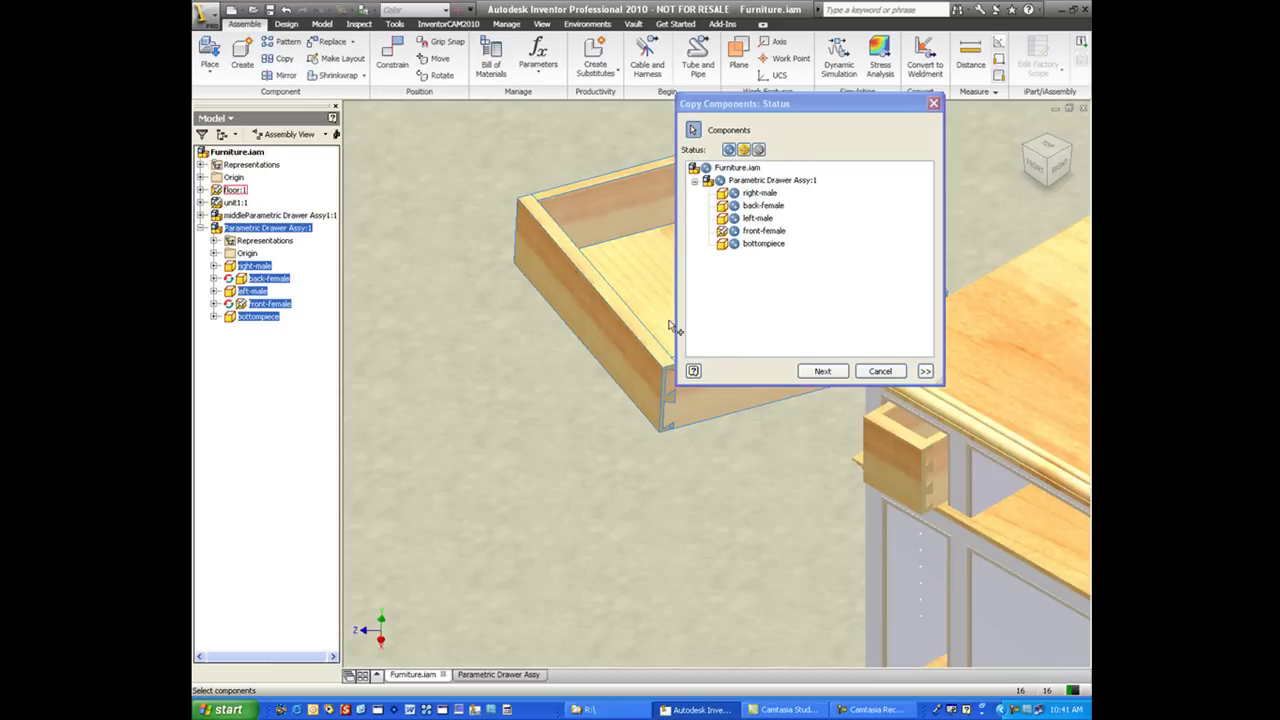
pyautogui.click(822, 371)
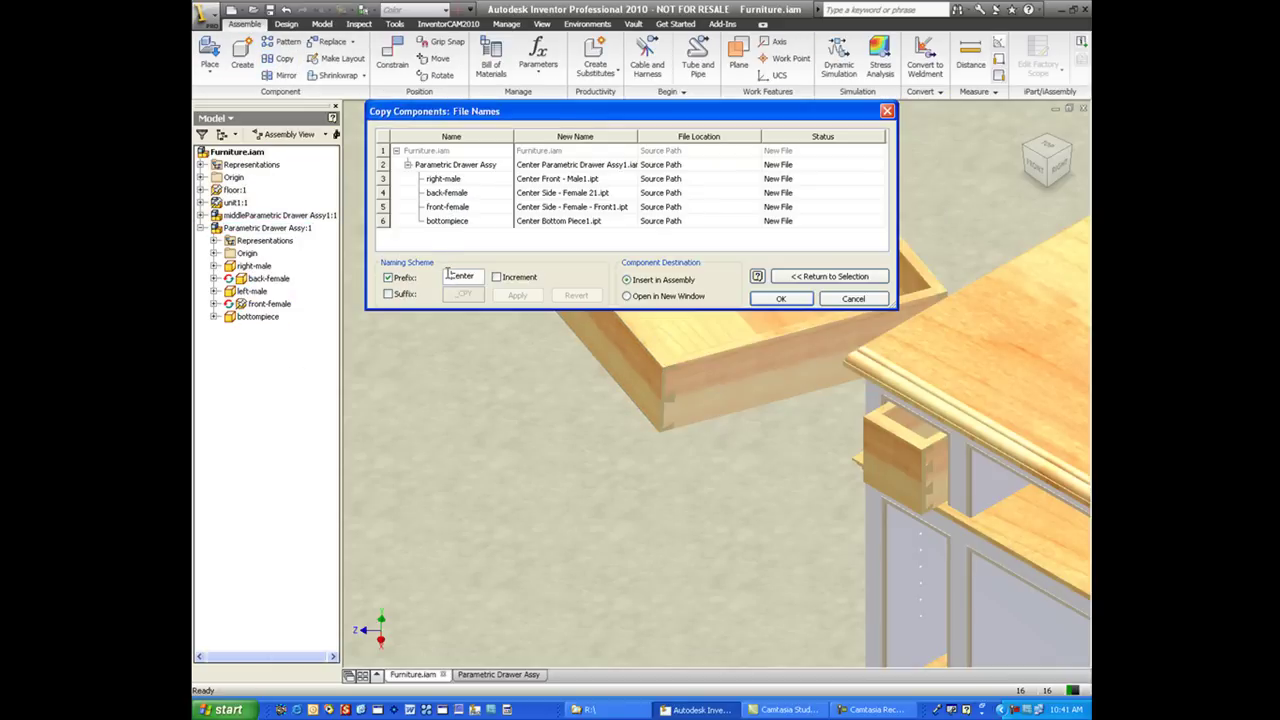
pyautogui.doubleClick(449, 275)
pyautogui.write('Middle')
pyautogui.click(517, 295)
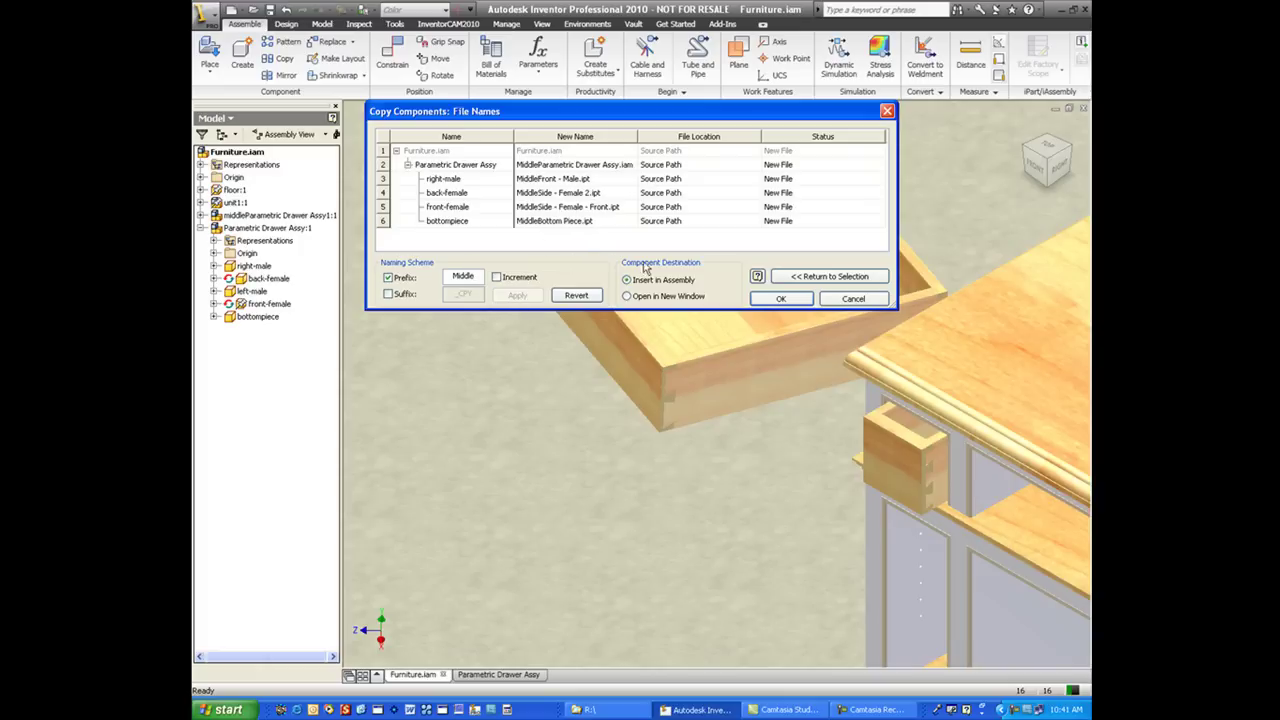
pyautogui.click(778, 300)
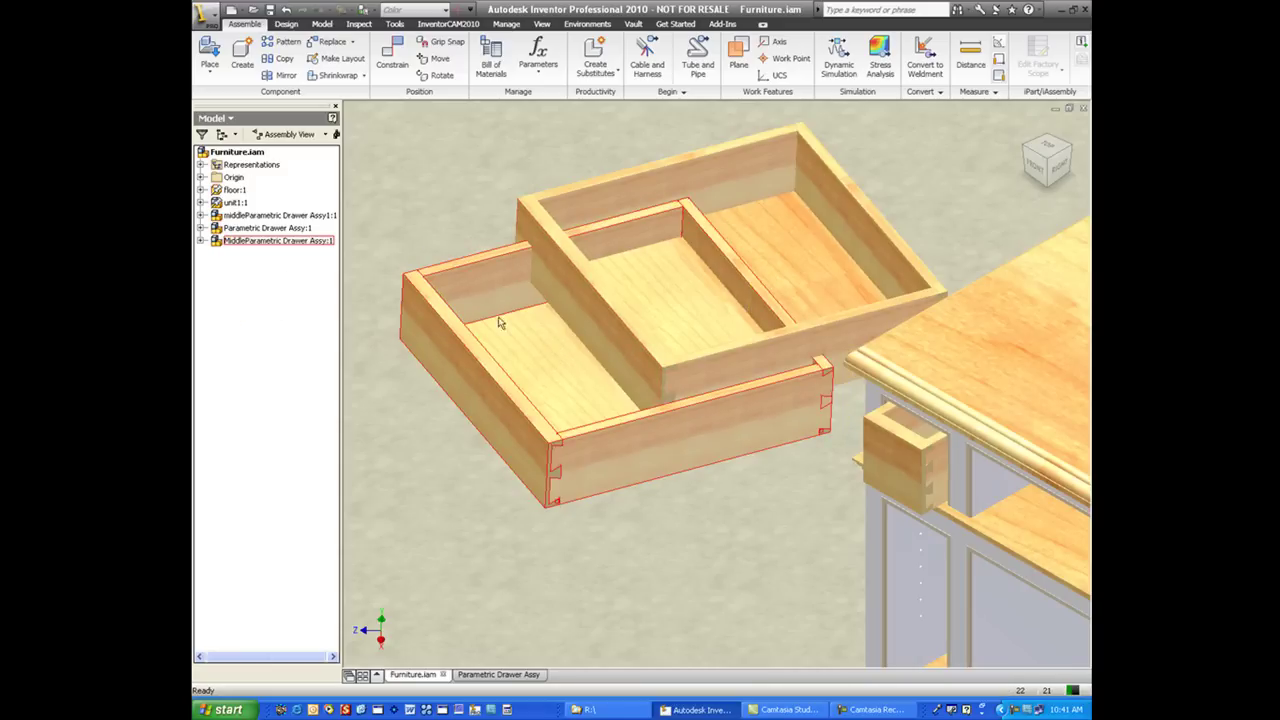
# Step: Delete the original parametric drawer from the assembly without saving its session edits
pyautogui.click(856, 202)
pyautogui.rightClick(855, 203)
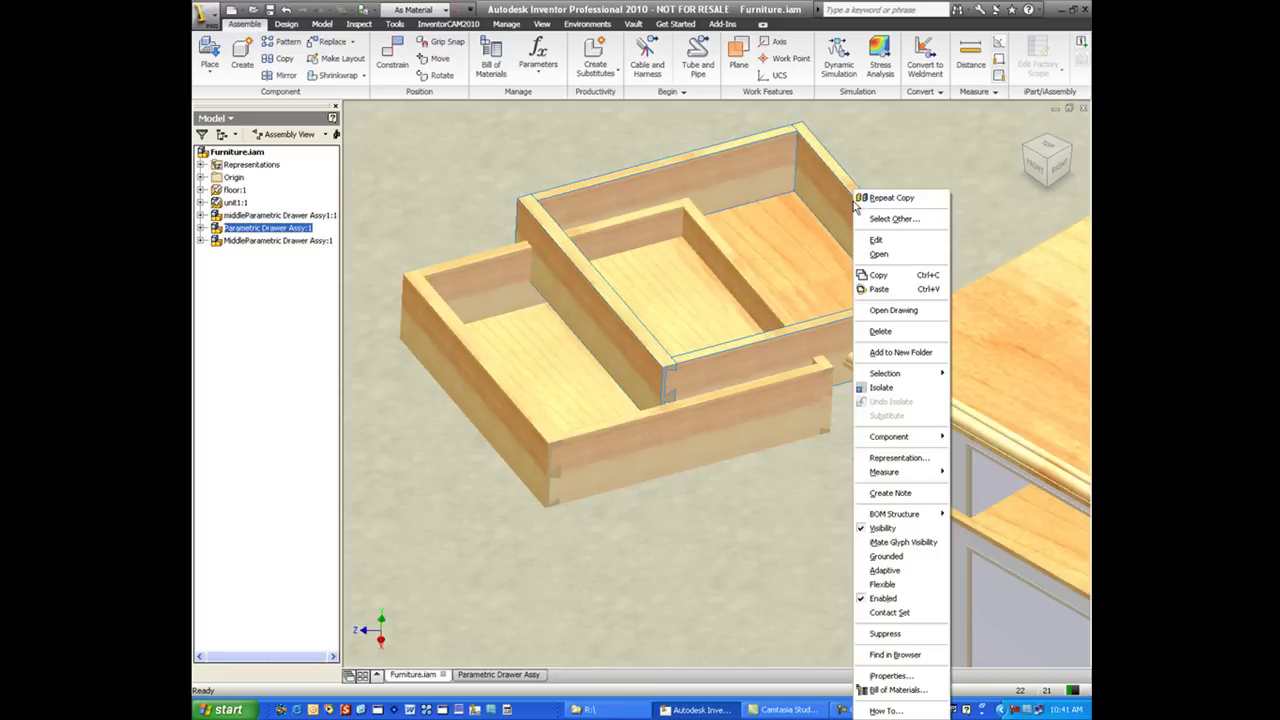
pyautogui.click(897, 330)
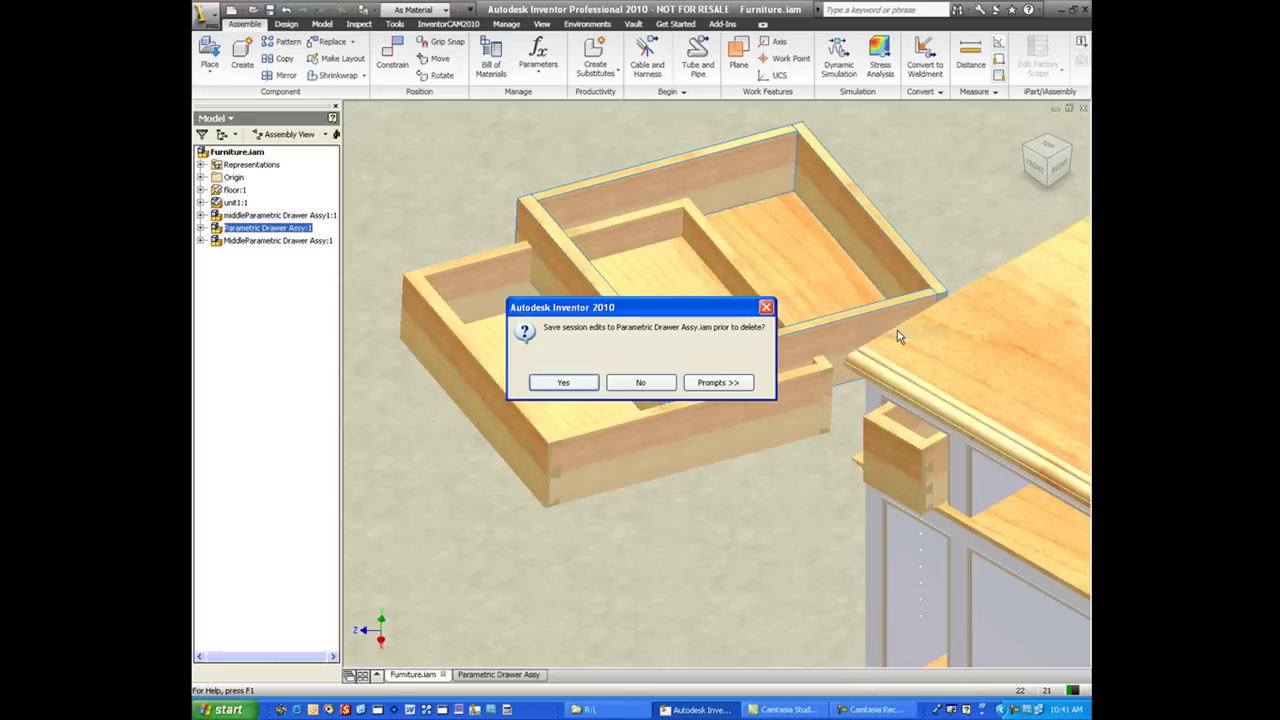
pyautogui.click(640, 384)
pyautogui.moveTo(687, 369); pyautogui.dragTo(666, 335, button='middle')
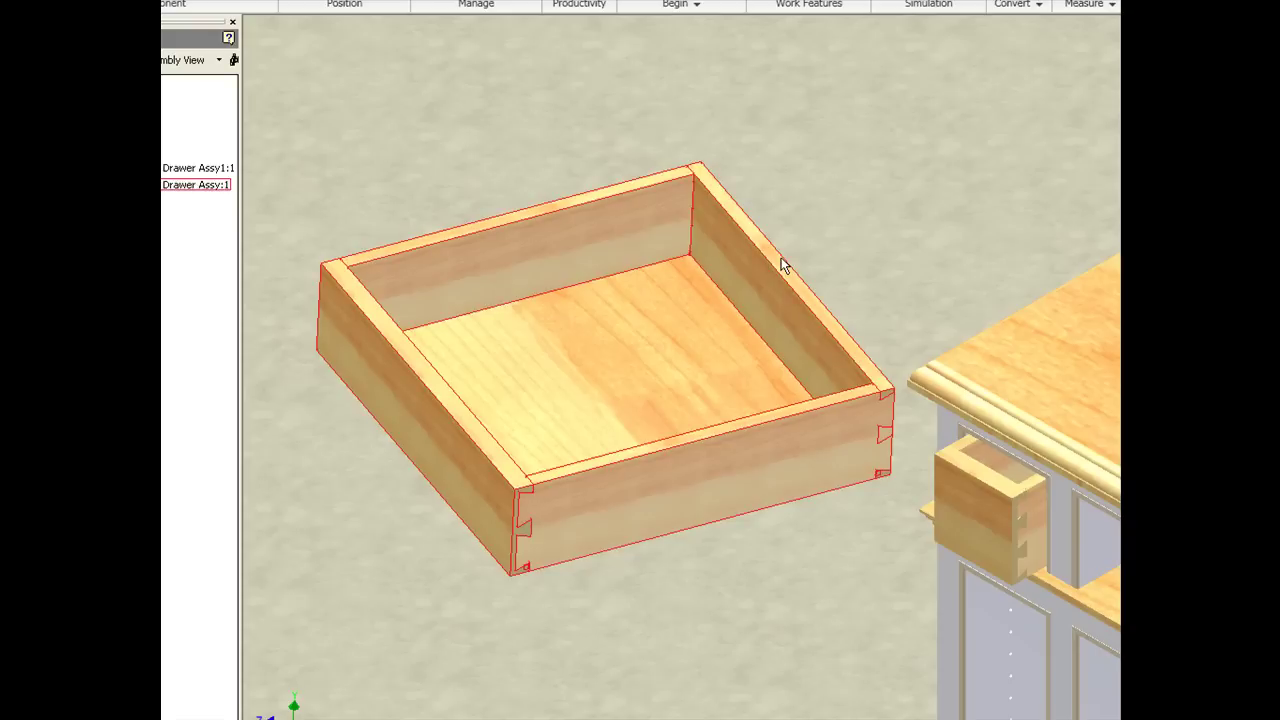
# Step: Rotate the wide middle drawer copy so that its outer side can be picked for constraining
pyautogui.click(482, 118)
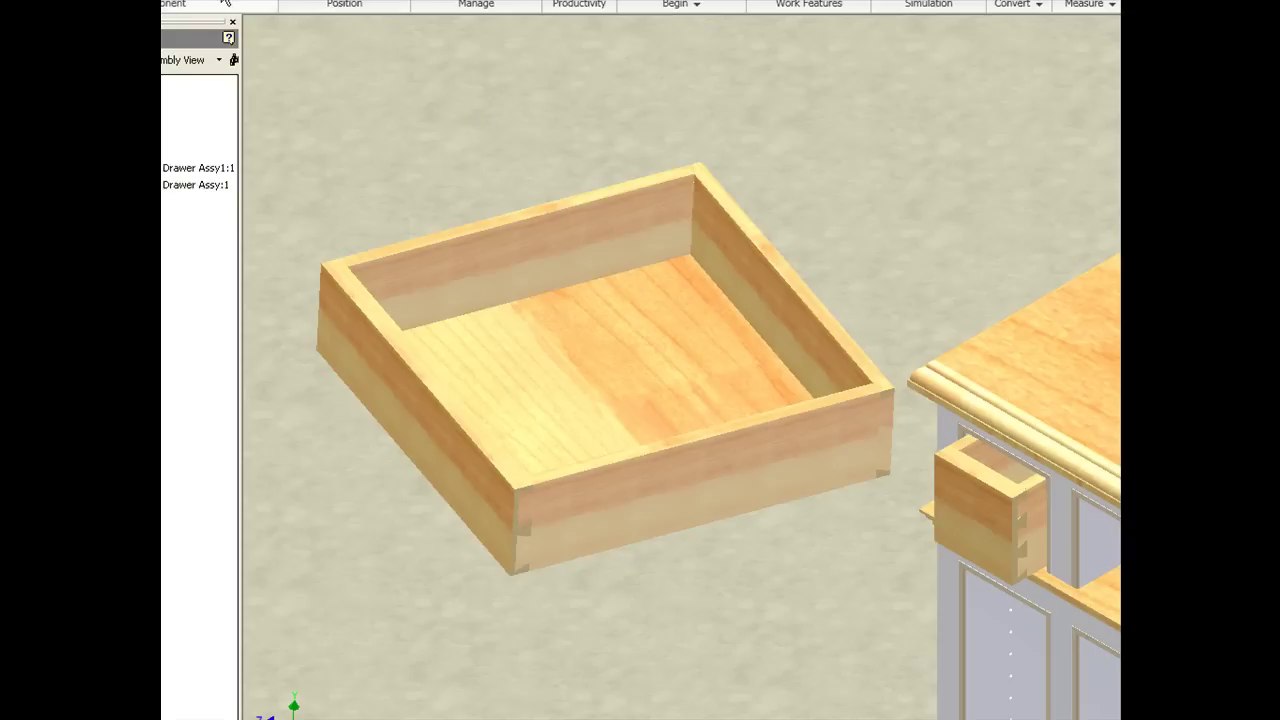
pyautogui.click(370, 1)
pyautogui.click(456, 247)
pyautogui.moveTo(456, 247); pyautogui.dragTo(691, 403)
pyautogui.rightClick(691, 403)
pyautogui.click(710, 415)
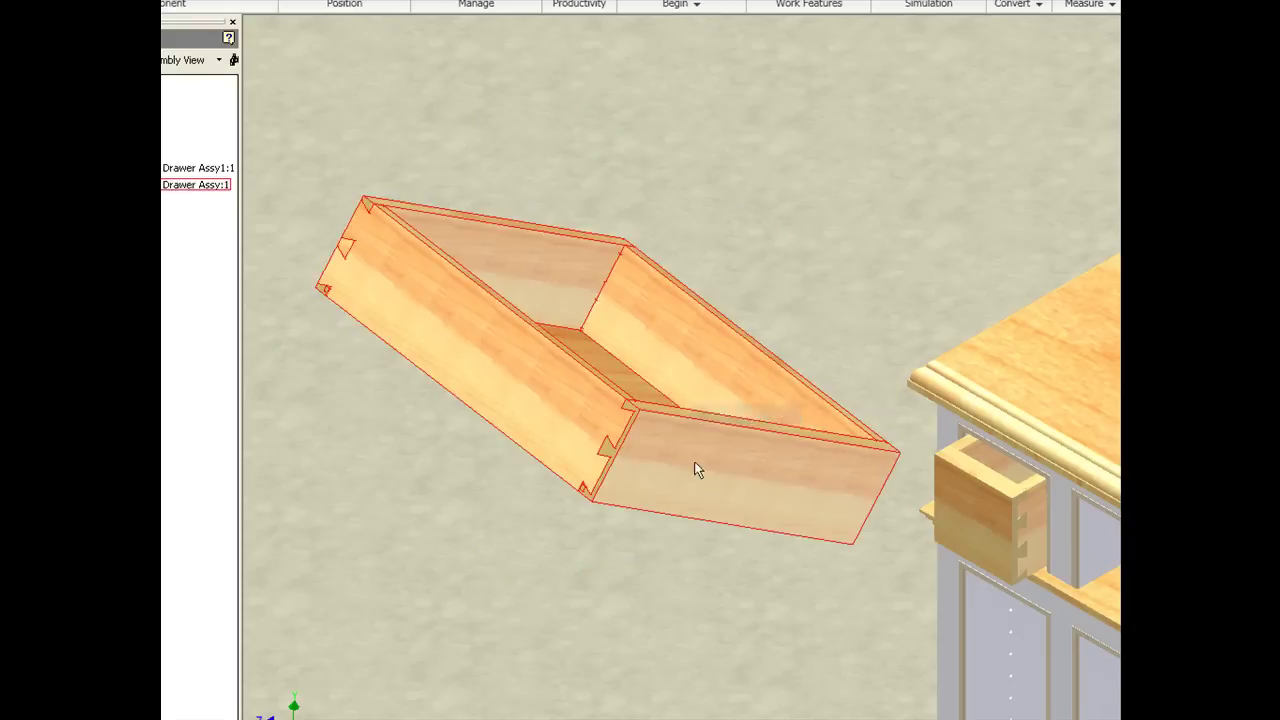
# Step: Mate the wide drawer's side with the side wall of the cabinet's upper middle opening at a .125 in offset
pyautogui.press('c')
pyautogui.click(544, 428)
pyautogui.click(1086, 534)
pyautogui.click(340, 151)
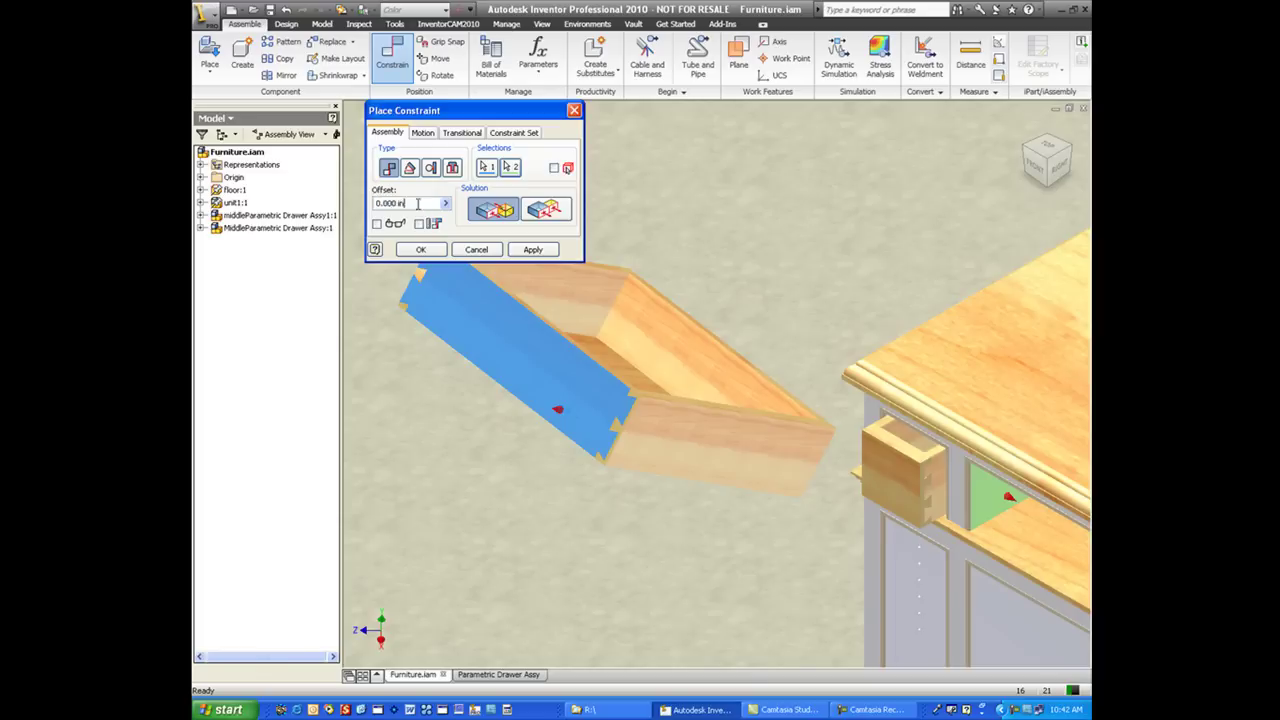
pyautogui.doubleClick(418, 203)
pyautogui.press('BackSpace')
pyautogui.write('.125')
pyautogui.click(533, 249)
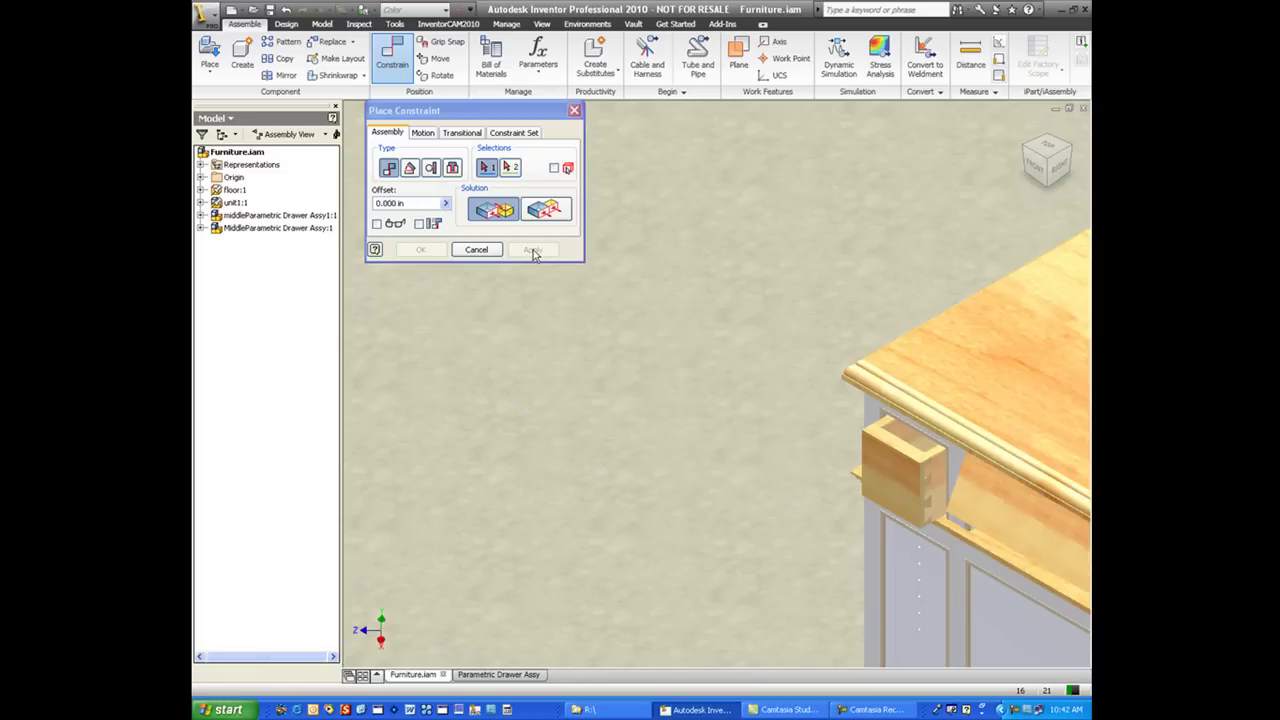
# Step: Constrain the wide drawer's front face flush with the front face of the small upper-left drawer
pyautogui.click(968, 505)
pyautogui.click(895, 488)
pyautogui.click(547, 209)
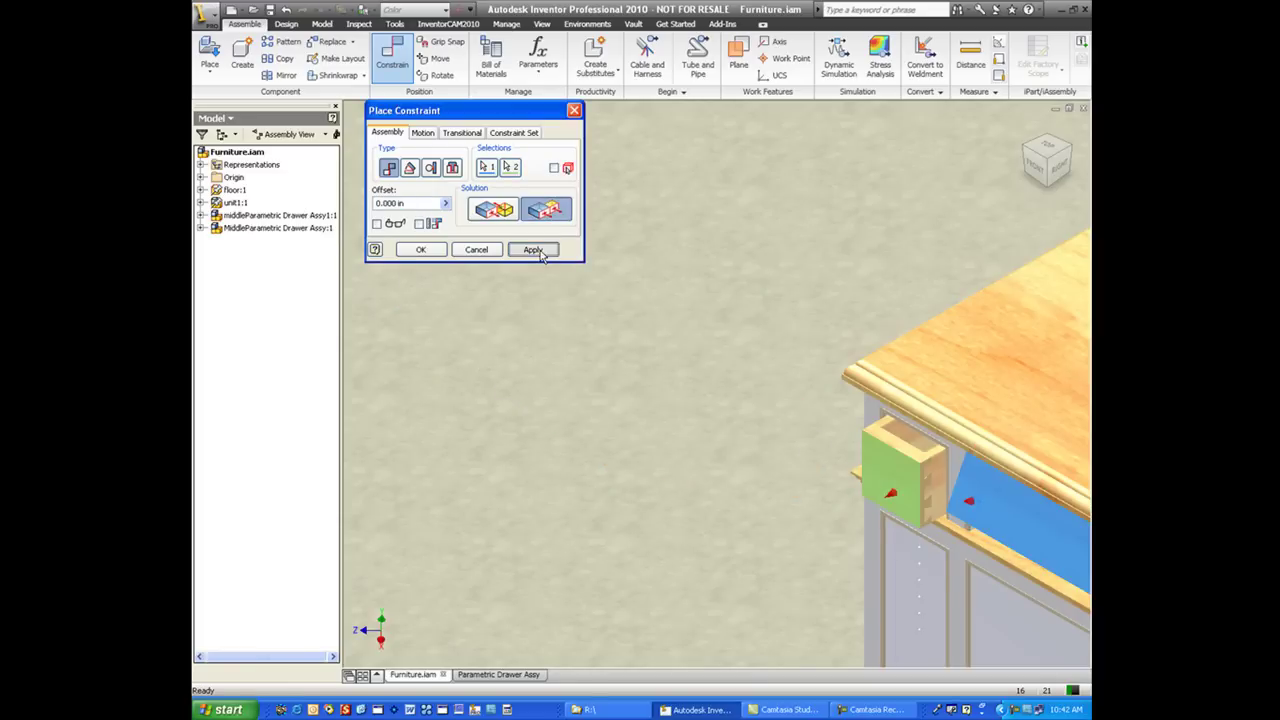
pyautogui.click(540, 250)
# Step: Constrain the wide drawer's top front edge face flush with the small upper-left drawer's and slide the drawer farther out
pyautogui.click(981, 518)
pyautogui.click(920, 462)
pyautogui.click(538, 251)
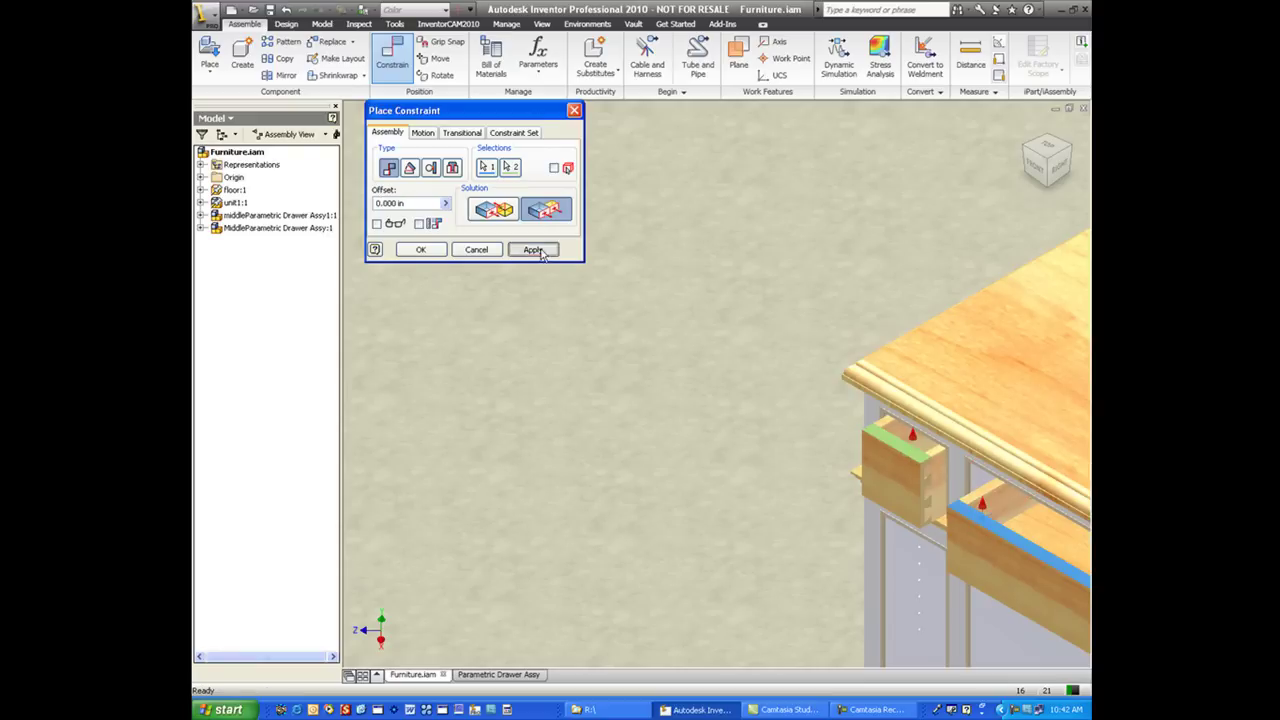
pyautogui.click(493, 250)
pyautogui.moveTo(819, 390); pyautogui.dragTo(436, 179, button='middle')
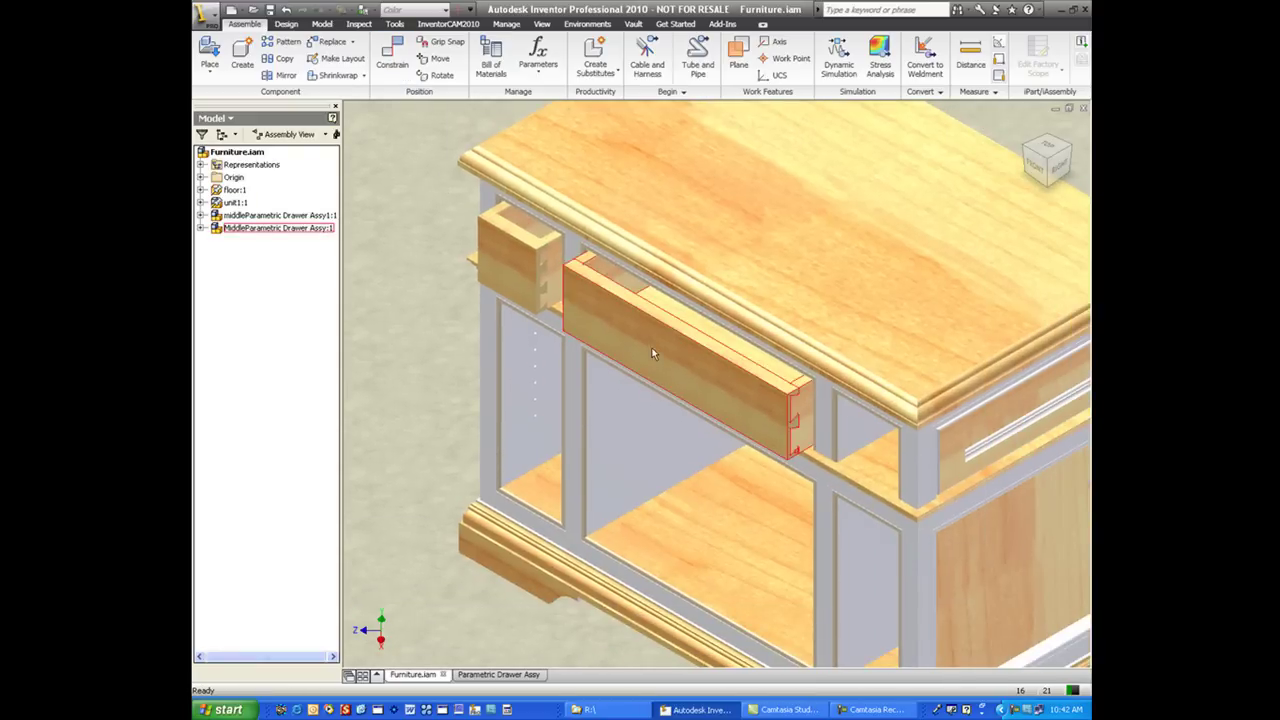
pyautogui.moveTo(651, 351); pyautogui.dragTo(690, 392)
pyautogui.scroll(-3, 691, 393)
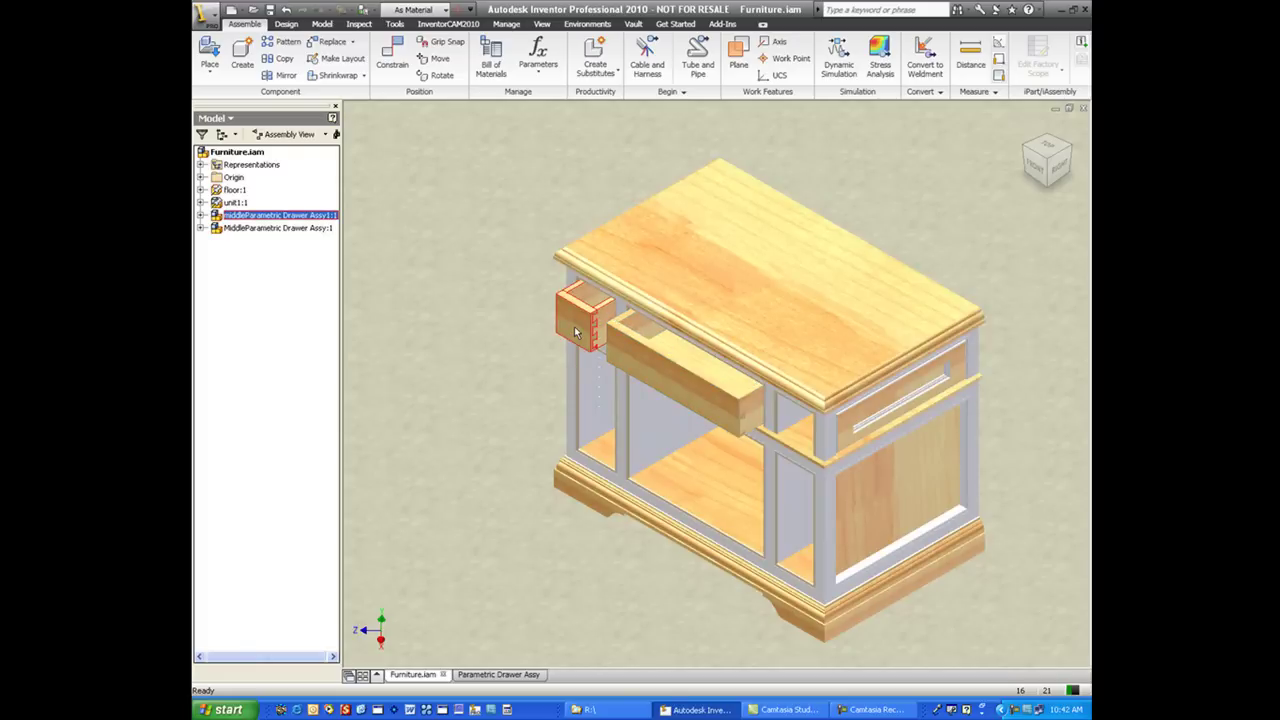
# Step: Copy the small upper-left drawer and paste a second instance into the assembly
pyautogui.rightClick(574, 328)
pyautogui.click(605, 279)
pyautogui.click(447, 272)
pyautogui.rightClick(447, 272)
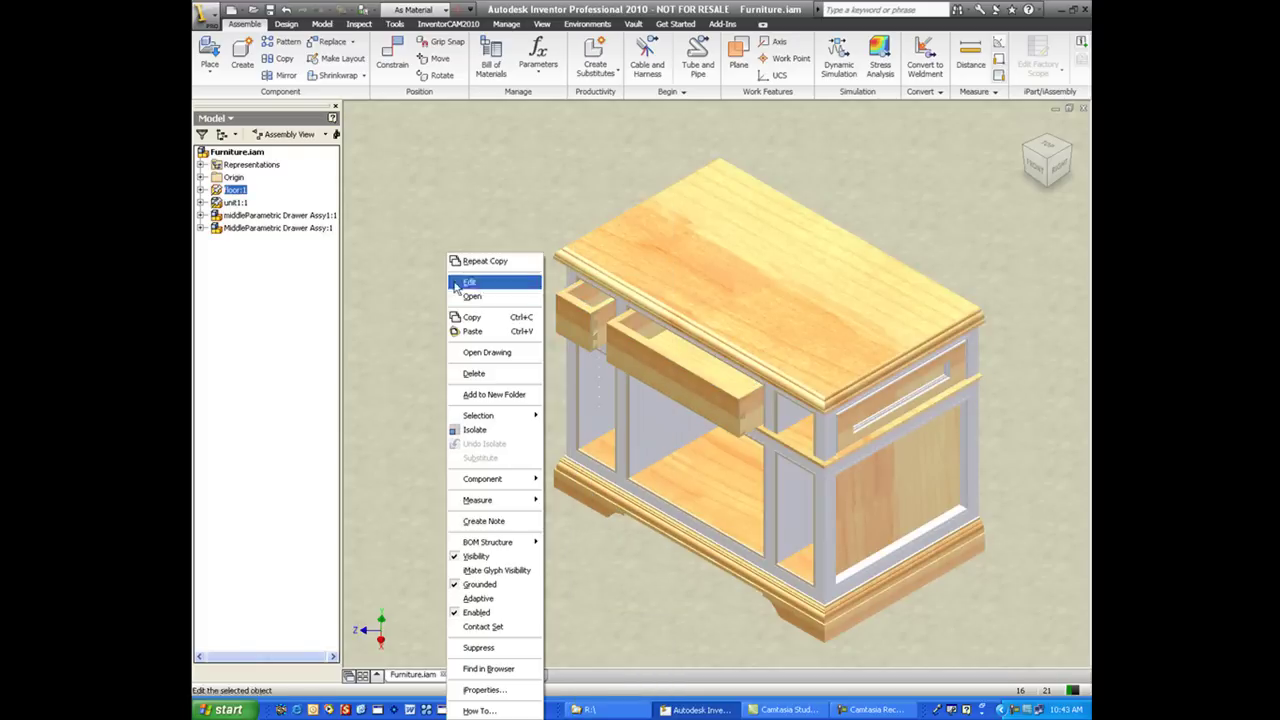
pyautogui.click(468, 331)
# Step: Place the pasted small drawer beside the cabinet and rotate it so that its outer side is exposed
pyautogui.click(556, 387)
pyautogui.moveTo(484, 353); pyautogui.dragTo(594, 325)
pyautogui.click(446, 80)
pyautogui.press('Escape')
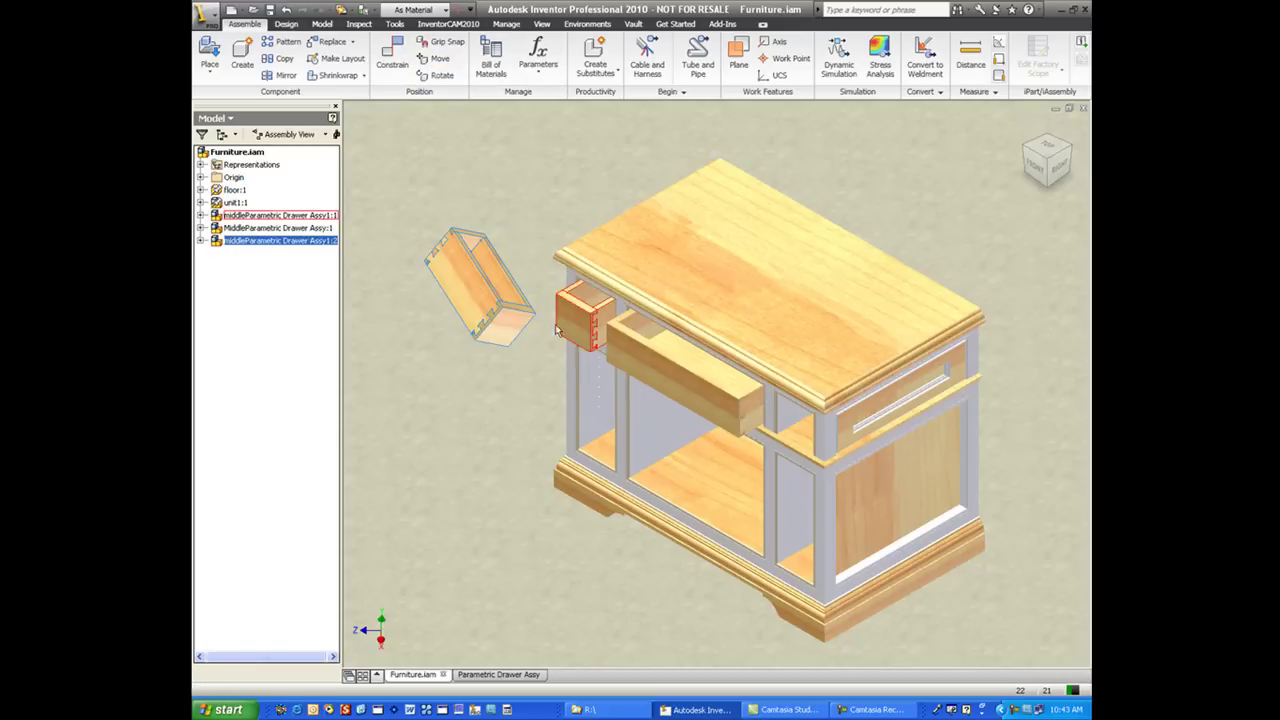
# Step: Mate the pasted drawer's side with the side wall of the cabinet's upper-right opening
pyautogui.press('c')
pyautogui.click(456, 291)
pyautogui.click(796, 422)
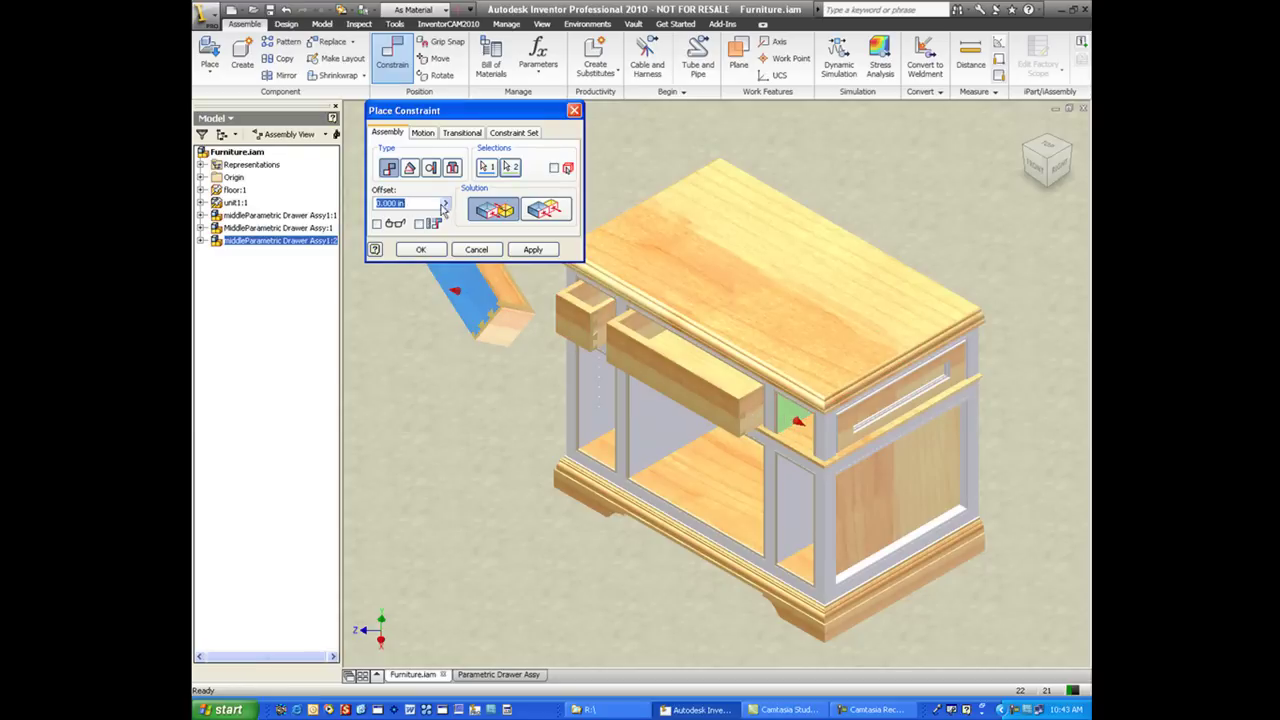
pyautogui.click(532, 249)
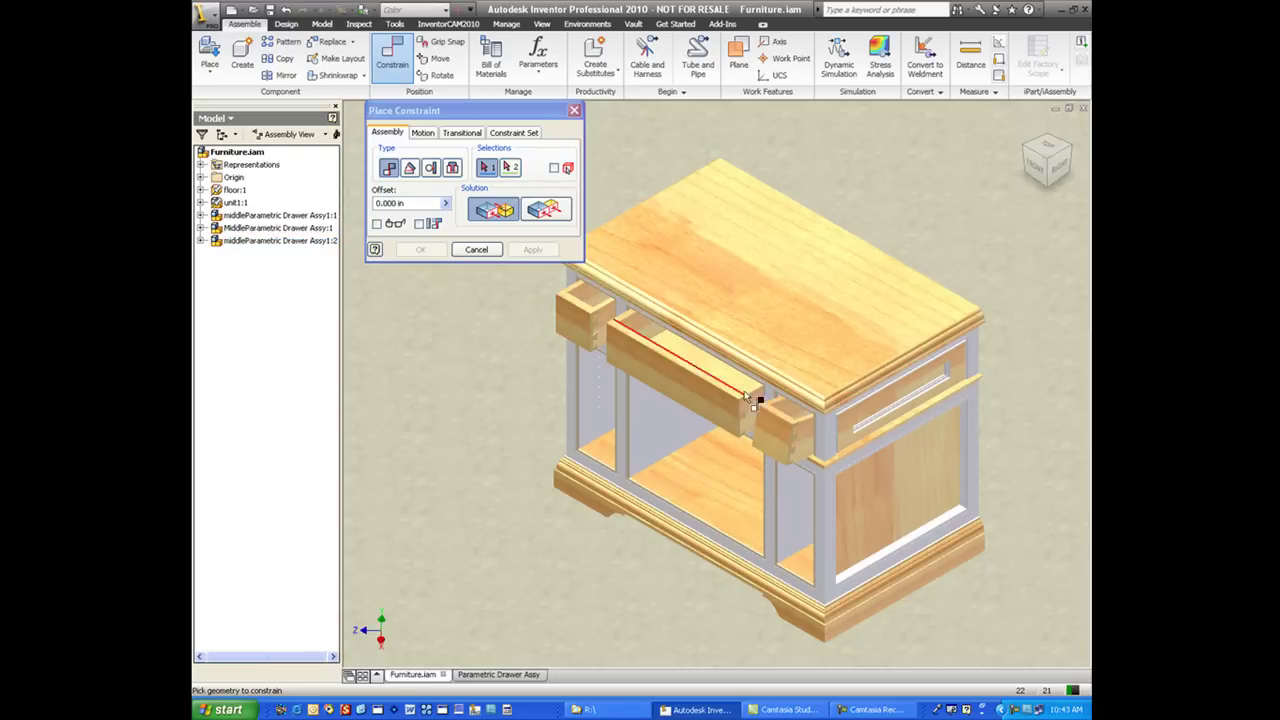
# Step: Constrain the top of the upper-right drawer flush with the top of the neighbouring middle drawer
pyautogui.scroll(5, 748, 397)
pyautogui.click(780, 418)
pyautogui.click(472, 352)
pyautogui.click(532, 250)
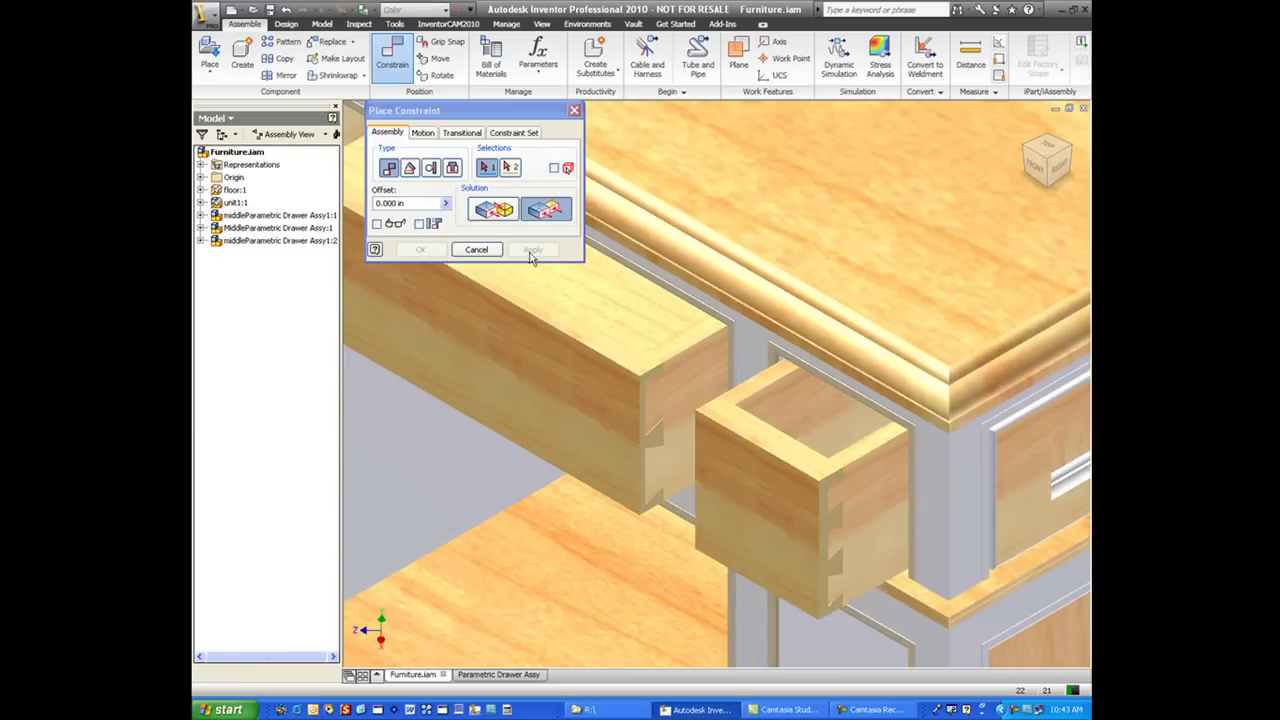
pyautogui.click(490, 251)
# Step: Slide the upper-right and middle drawers along their openings and check their alignment from the right side and in isometric view
pyautogui.scroll(-5, 600, 335)
pyautogui.moveTo(604, 340); pyautogui.dragTo(669, 363, button='middle')
pyautogui.moveTo(771, 421)
pyautogui.mouseDown()
pyautogui.moveTo(749, 435)
pyautogui.moveTo(780, 415)
pyautogui.mouseUp()
pyautogui.moveTo(692, 385); pyautogui.dragTo(689, 391)
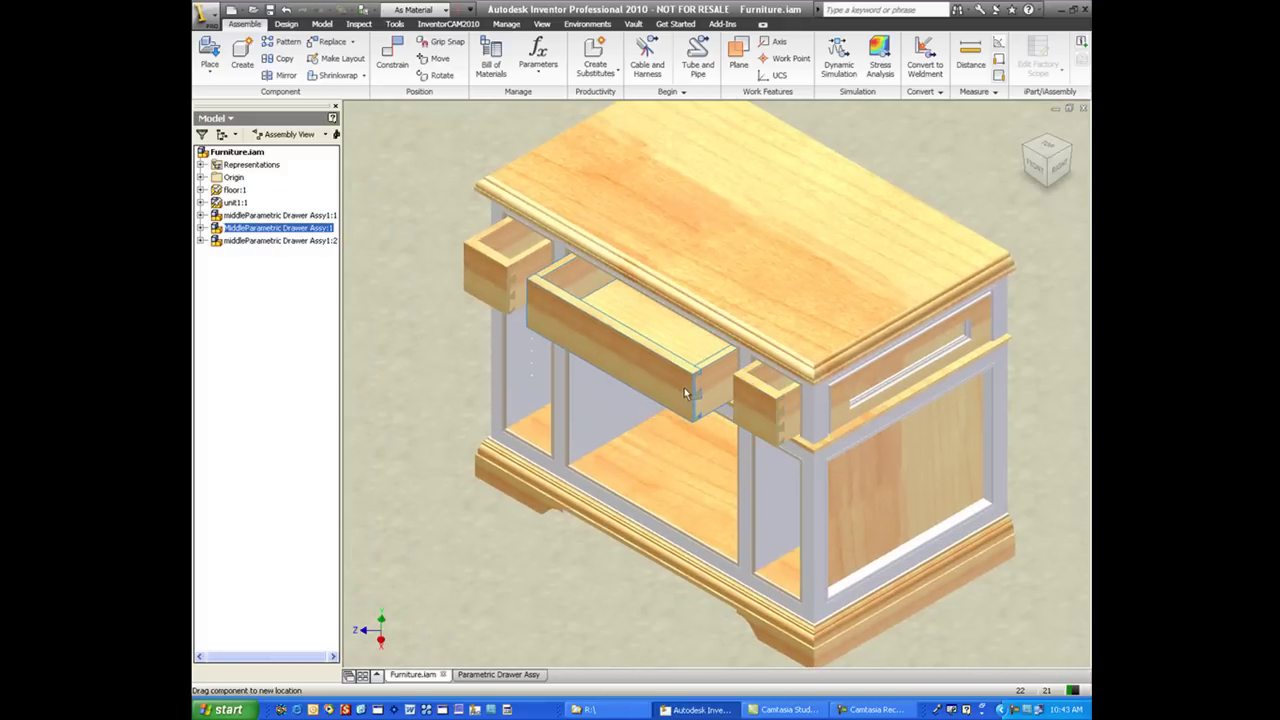
pyautogui.click(1063, 167)
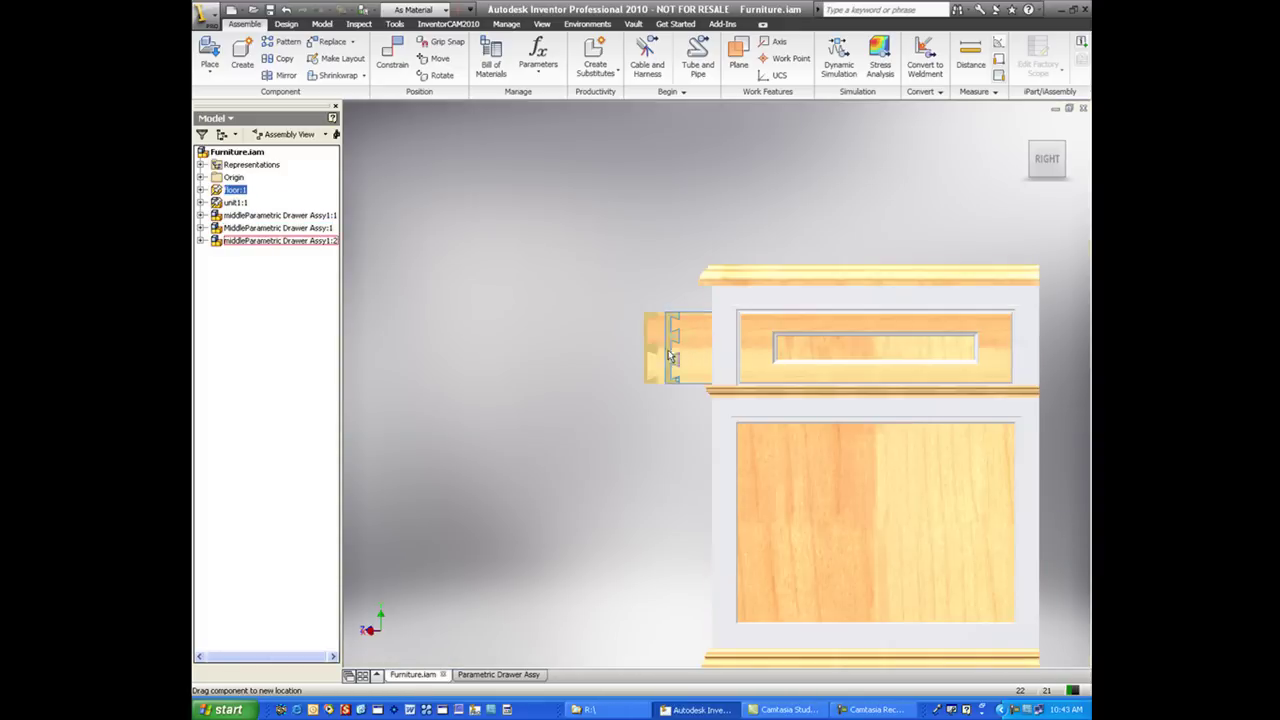
pyautogui.moveTo(669, 355)
pyautogui.mouseDown()
pyautogui.moveTo(735, 356)
pyautogui.moveTo(672, 344)
pyautogui.mouseUp()
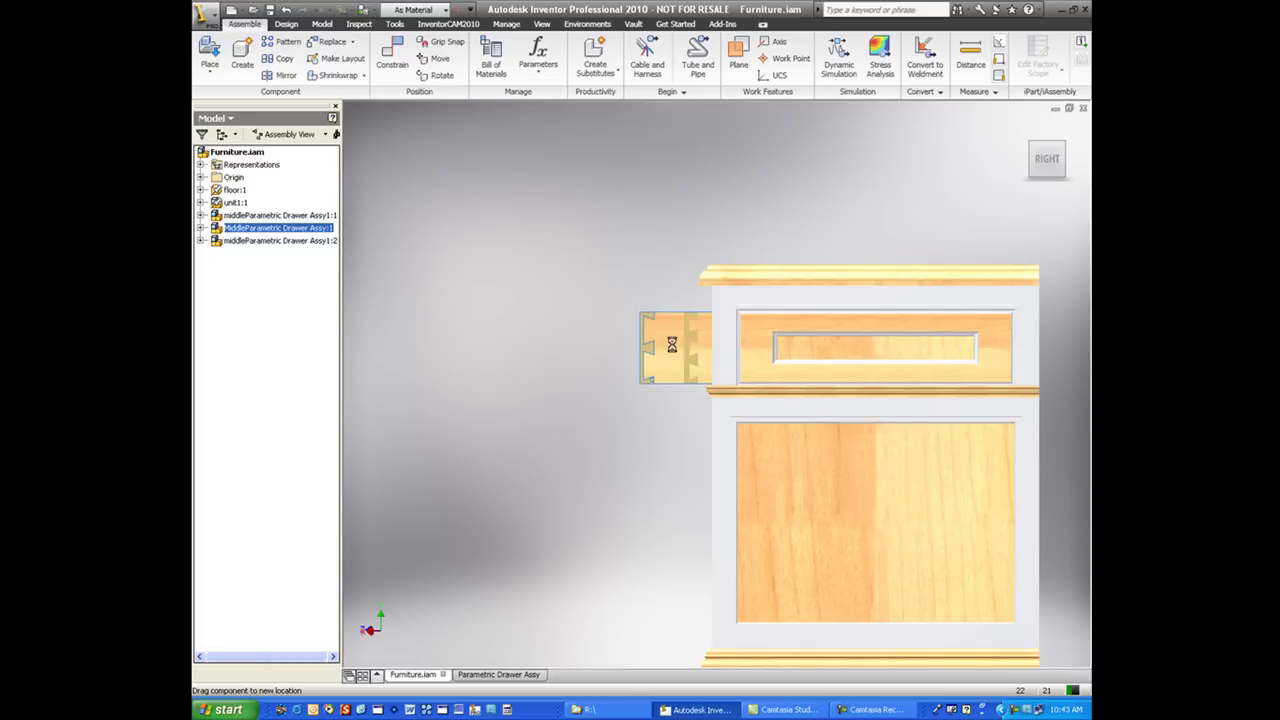
pyautogui.click(698, 342)
pyautogui.click(1027, 134)
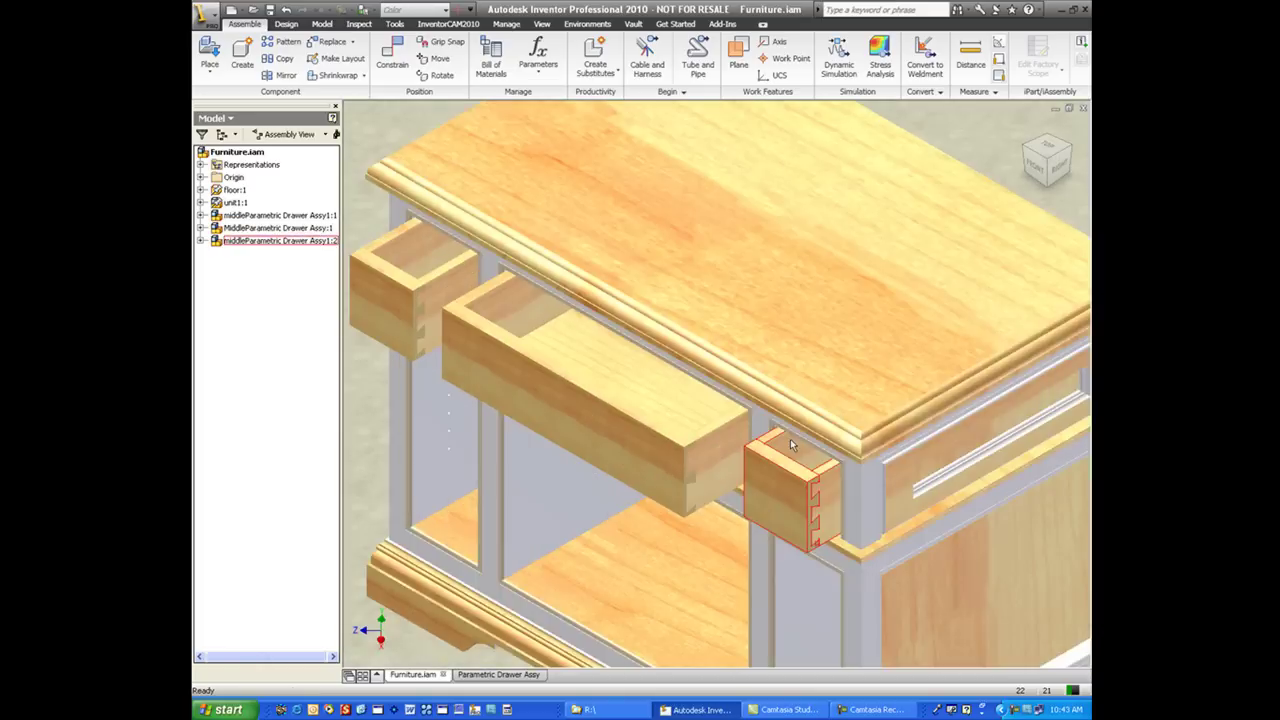
pyautogui.scroll(-5, 790, 445)
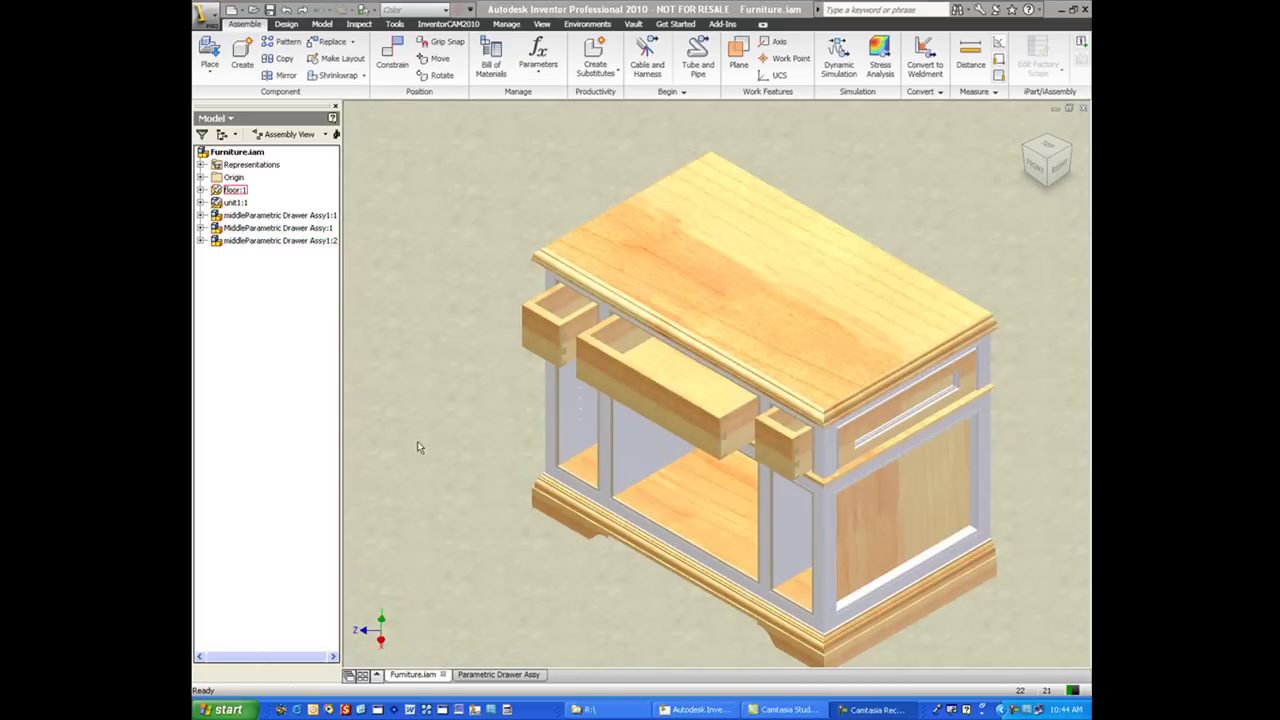
# Step: Examine the bill of materials for both drawer assemblies, expanding each to review its parts' quantities, lengths, widths and thicknesses
pyautogui.click(491, 72)
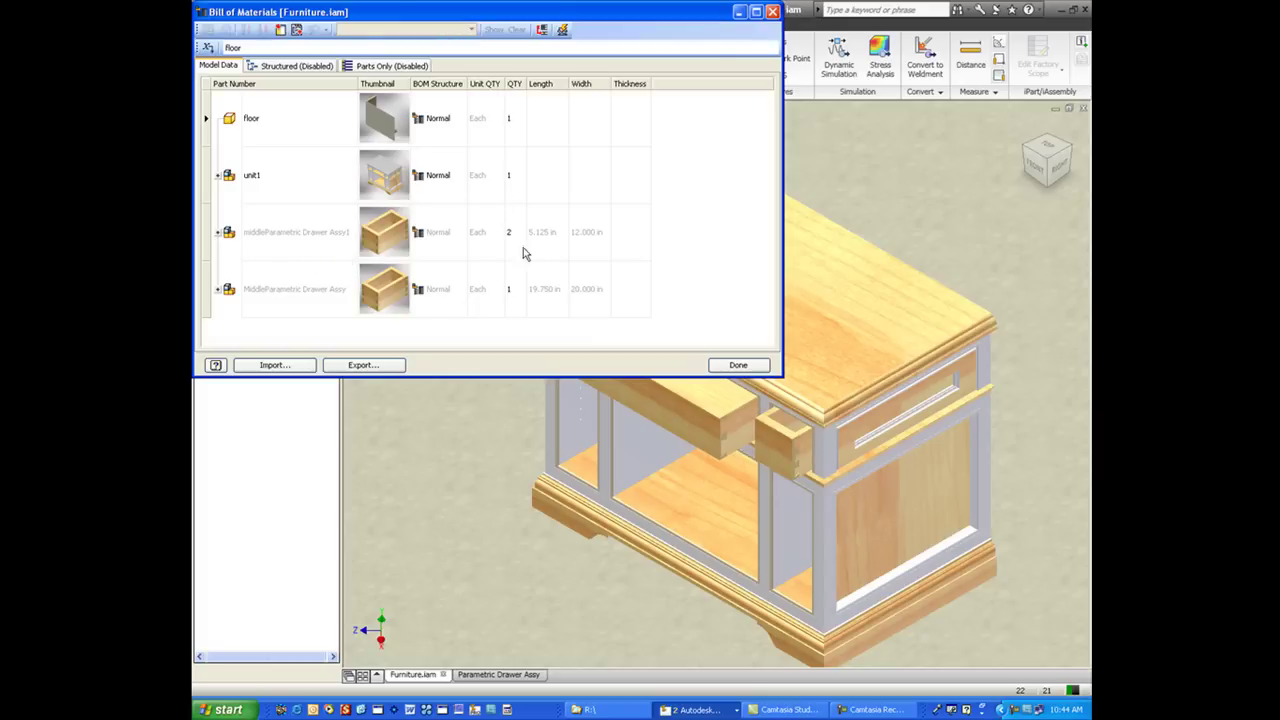
pyautogui.click(217, 232)
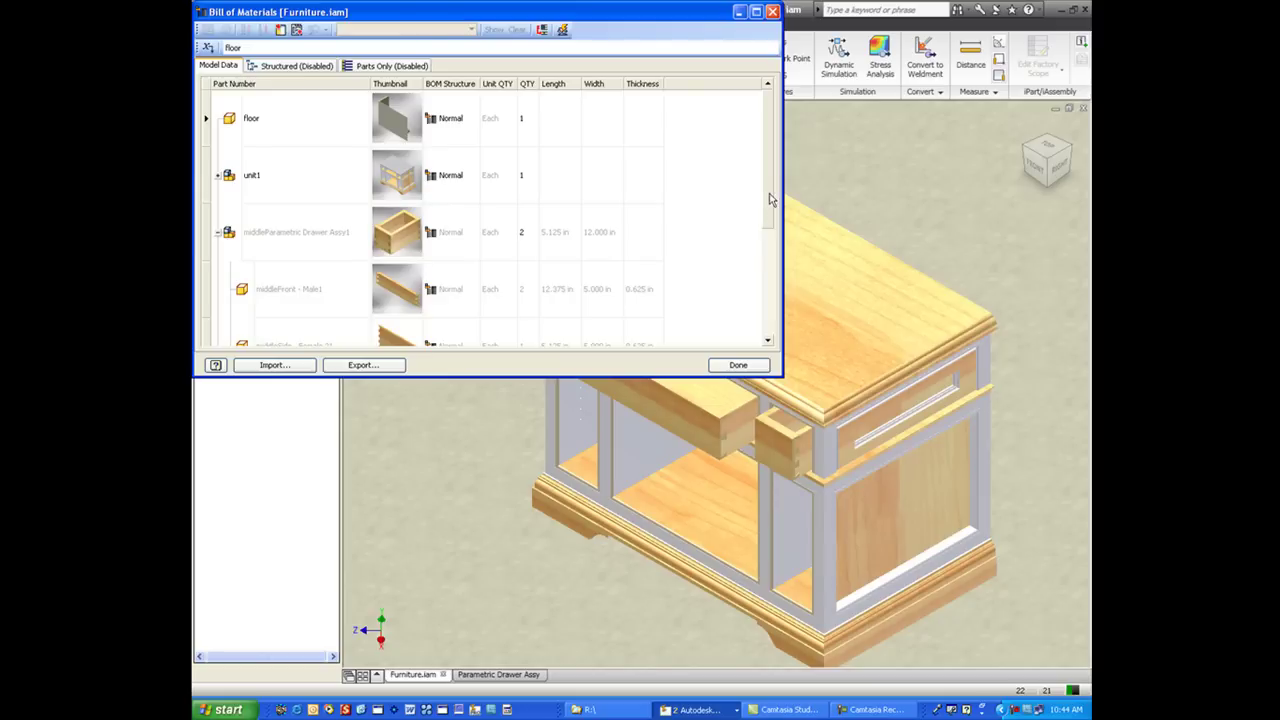
pyautogui.moveTo(769, 196); pyautogui.dragTo(770, 298)
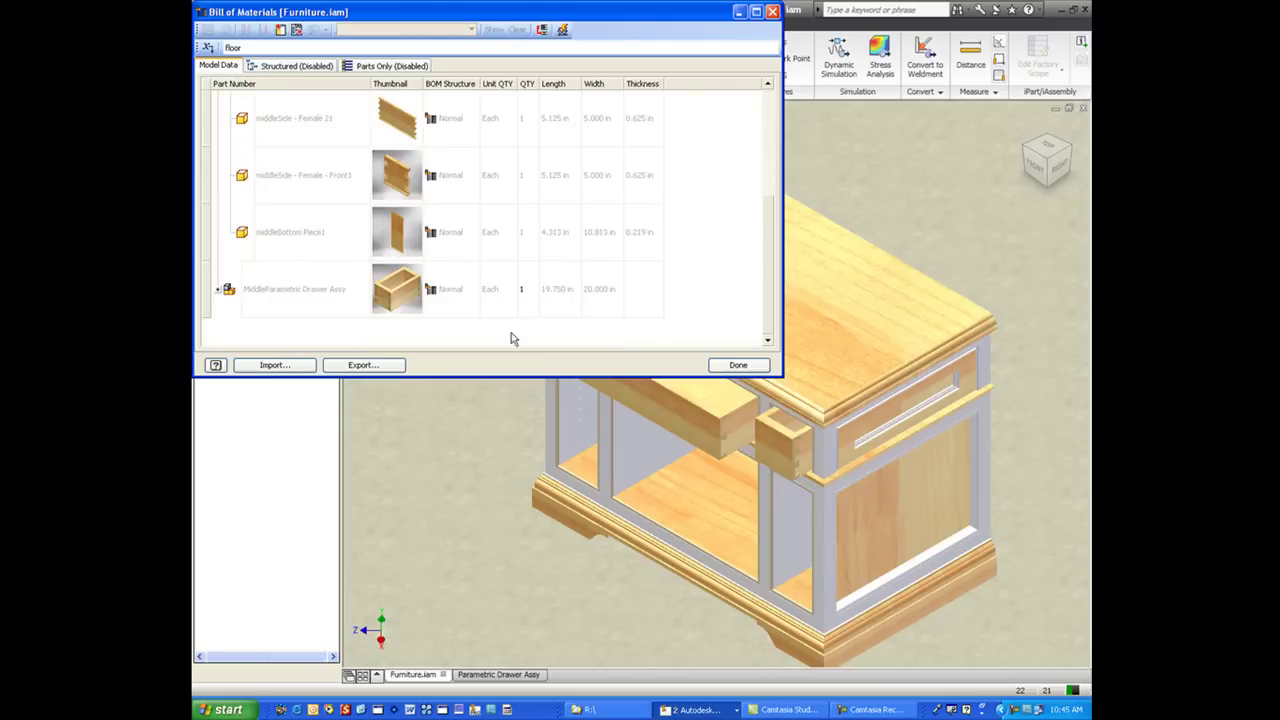
pyautogui.click(217, 289)
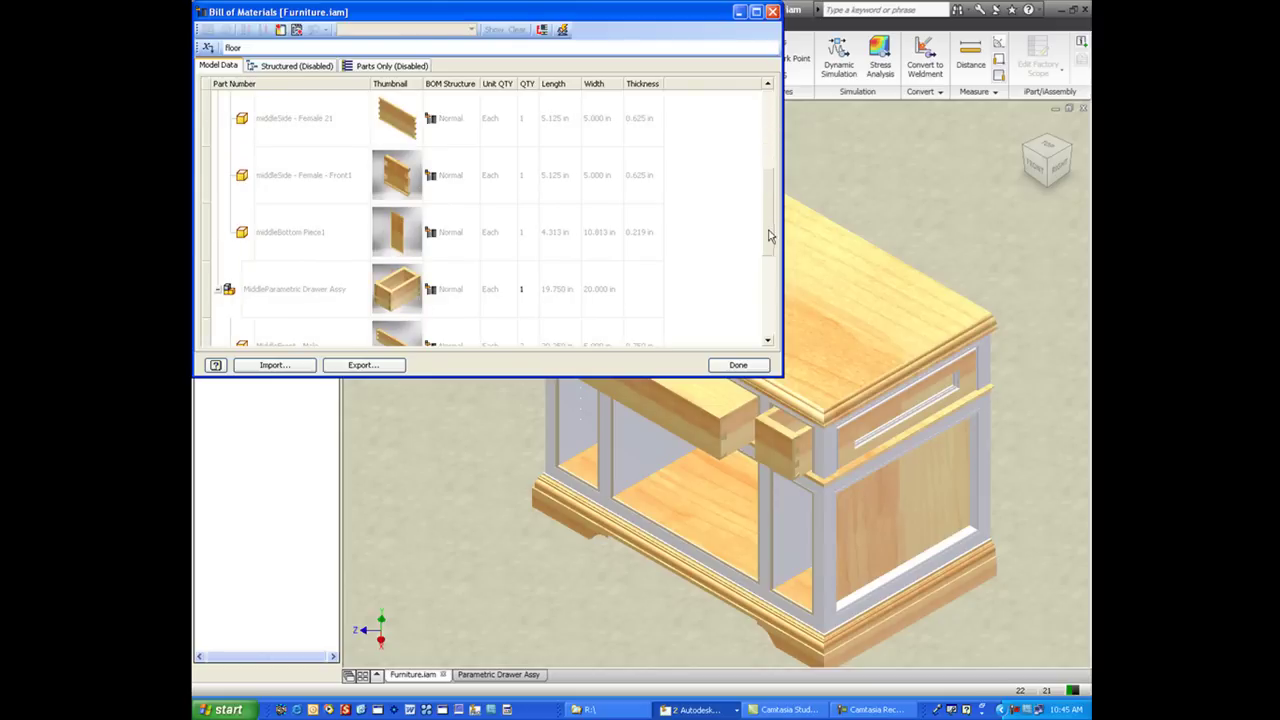
pyautogui.moveTo(771, 236); pyautogui.dragTo(767, 302)
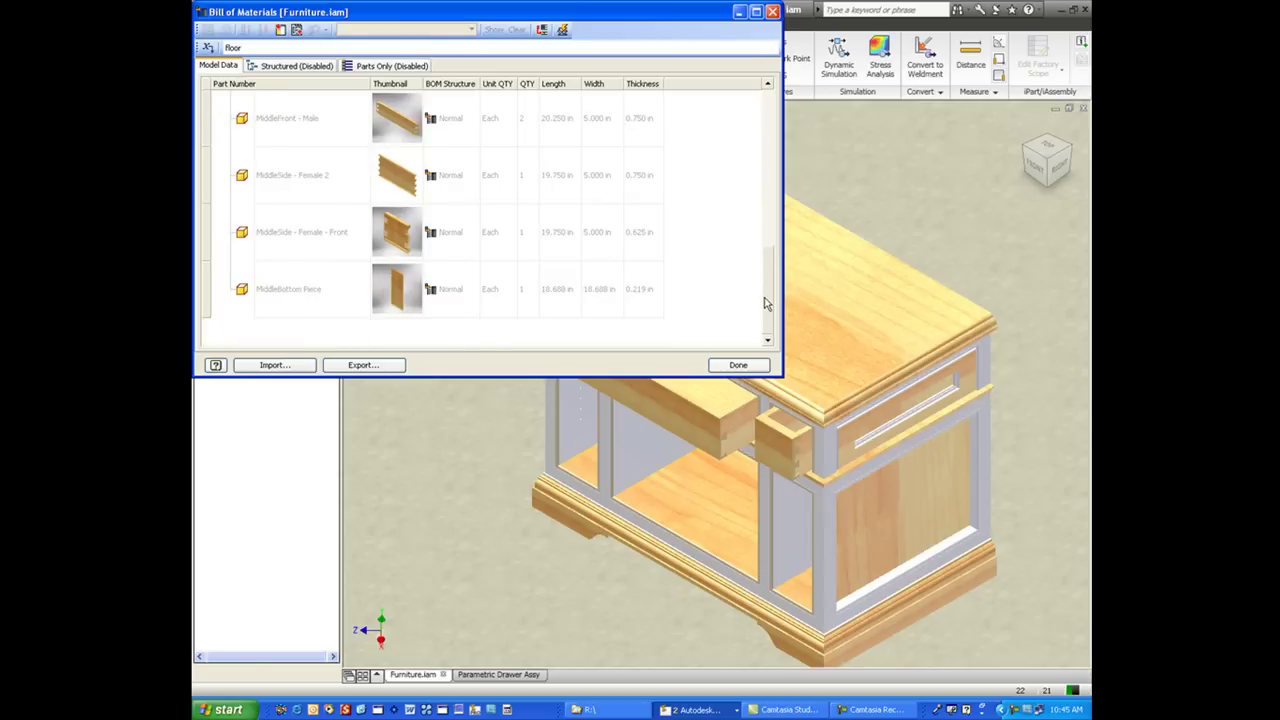
pyautogui.scroll(3, 765, 303)
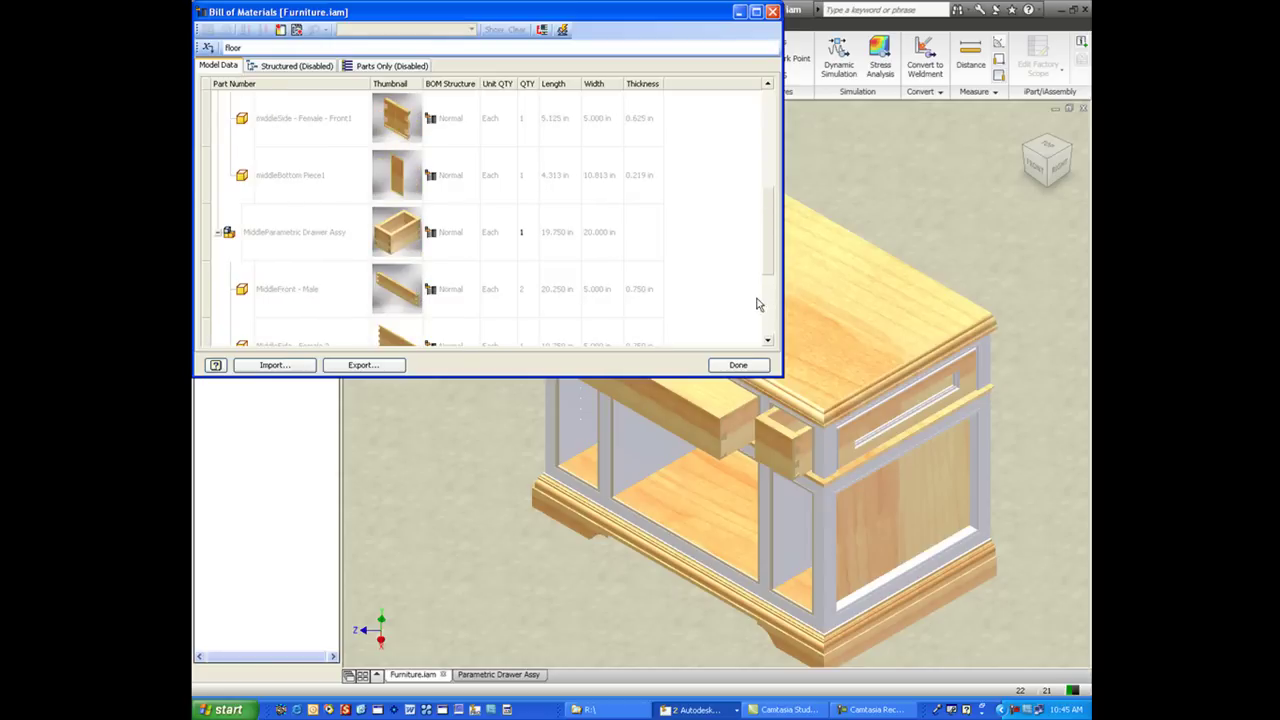
pyautogui.click(738, 365)
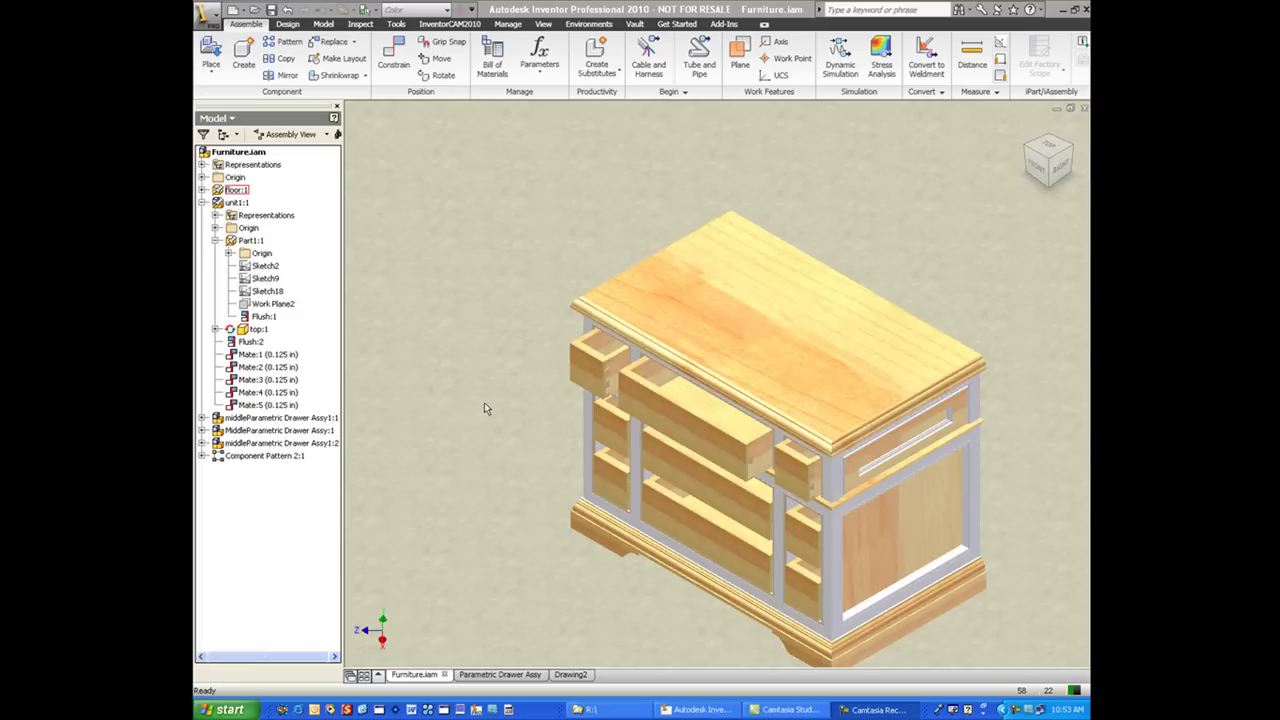
# Step: Review the drawer quantities in the bill of materials with the component pattern in place, and close it
pyautogui.click(492, 60)
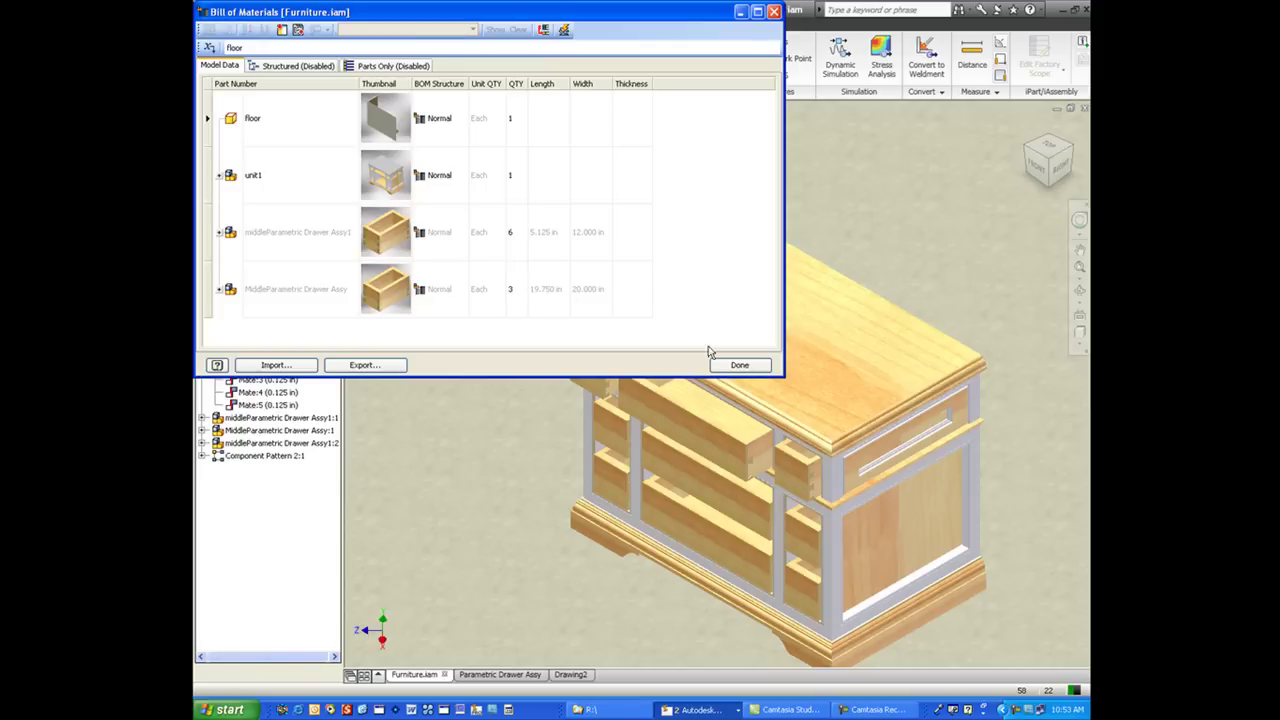
pyautogui.click(739, 365)
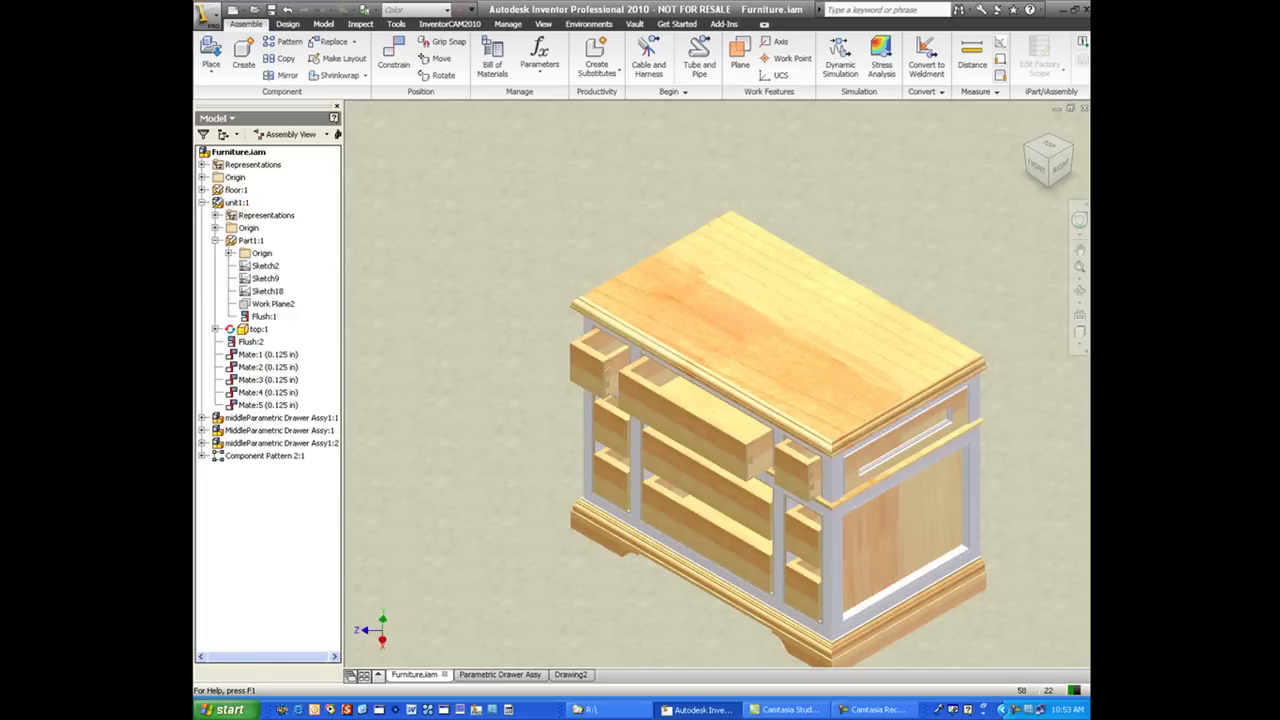